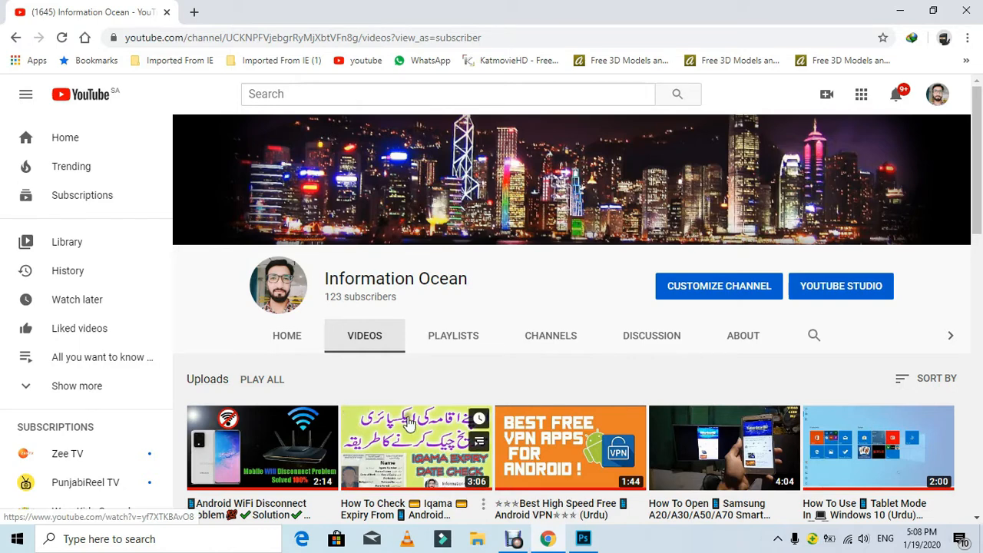
Step: Switch to Photoshop and open the Small_Red_Rose image from the Desktop
left_click(584, 539)
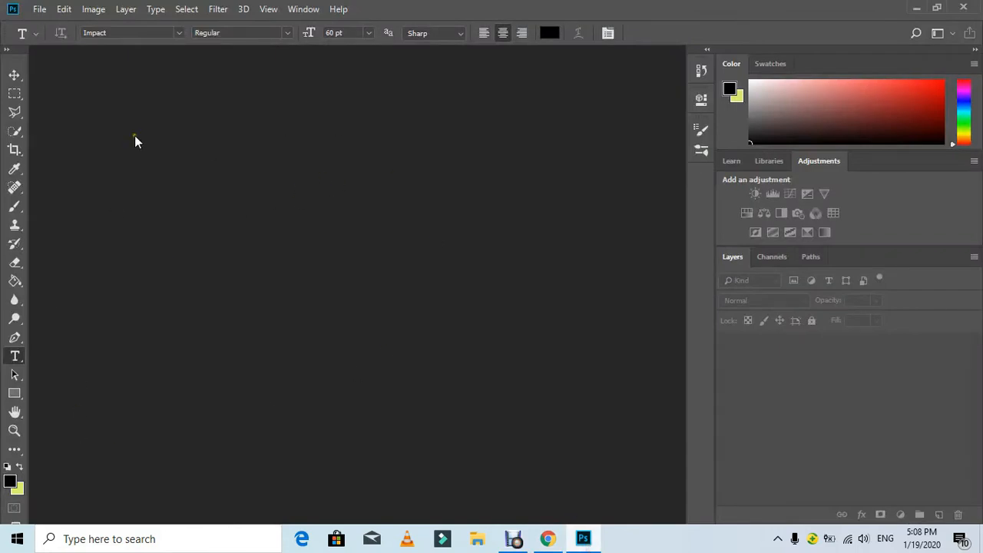
left_click(38, 11)
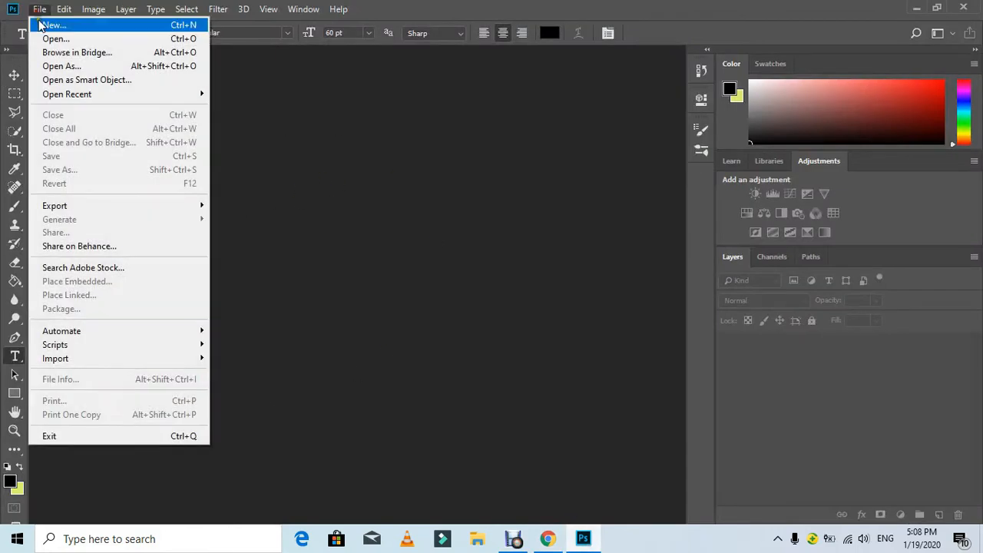
left_click(60, 40)
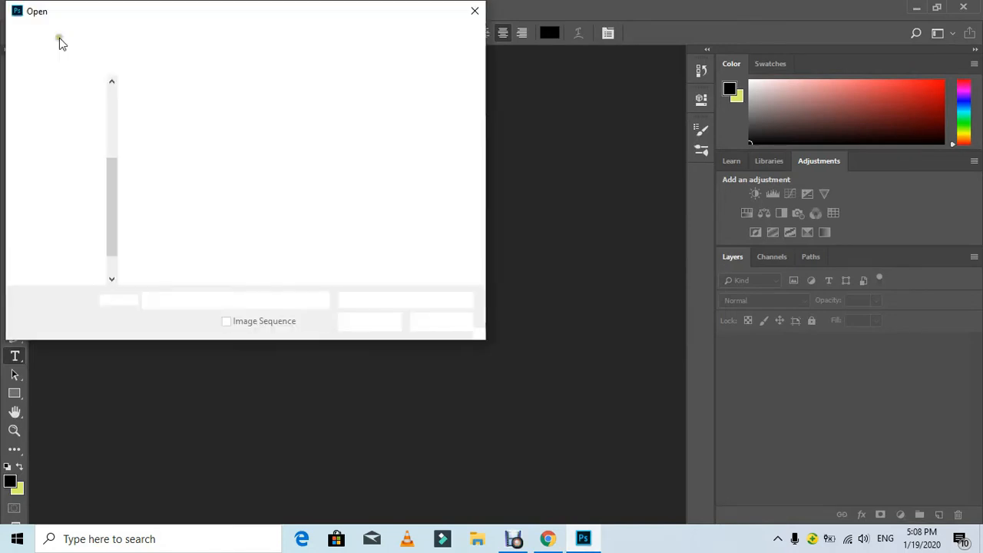
left_click(261, 239)
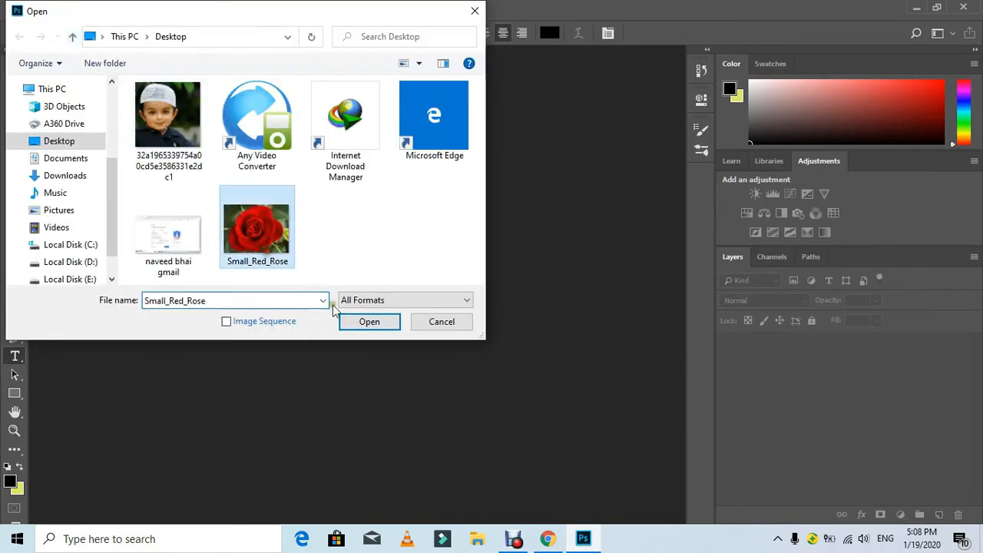
left_click(373, 328)
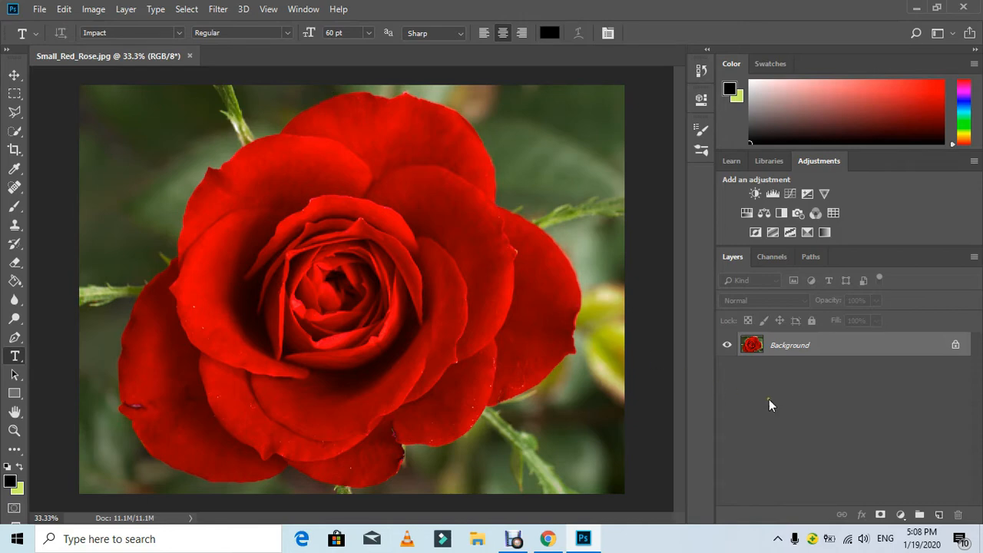
Step: Unlock the Background layer and add a Black & White adjustment layer above it
left_click(956, 347)
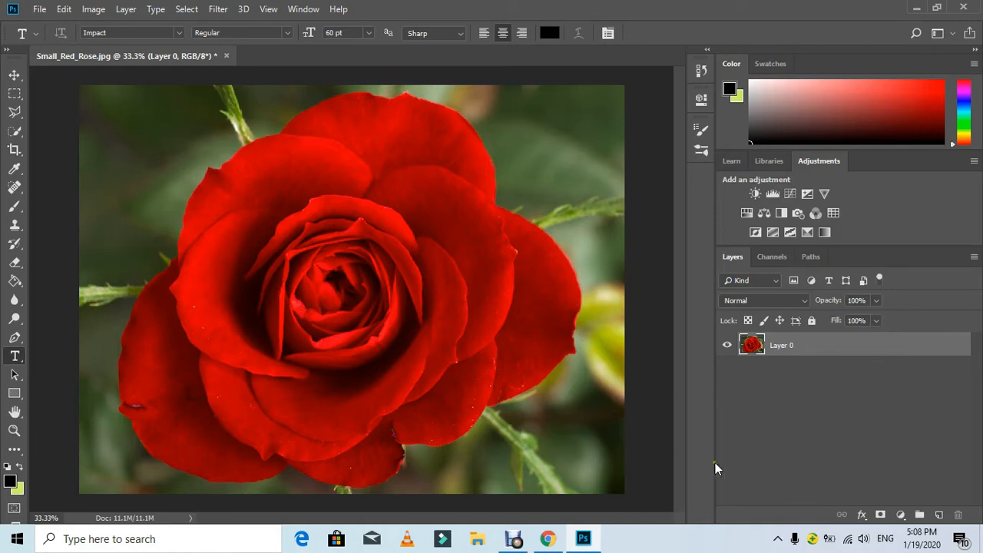
left_click(900, 515)
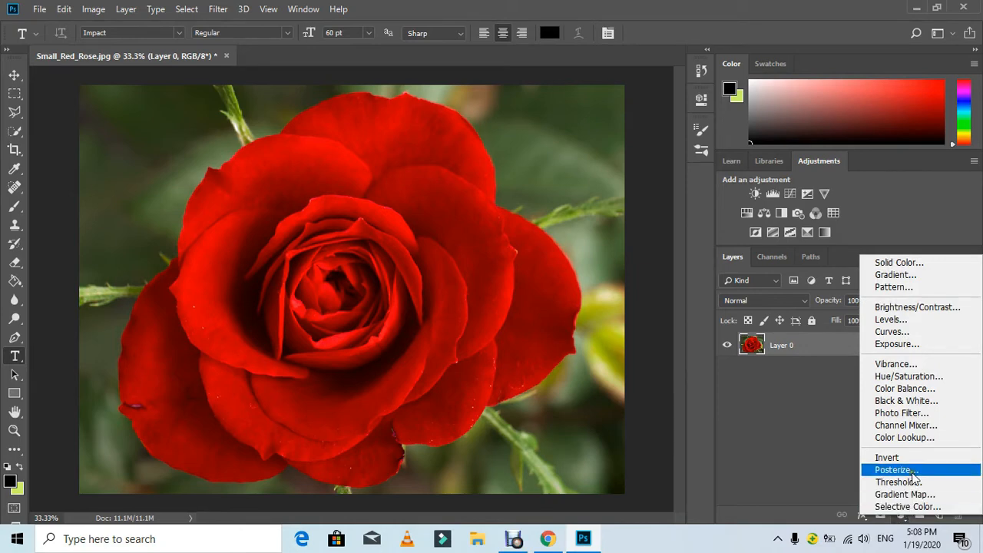
left_click(908, 401)
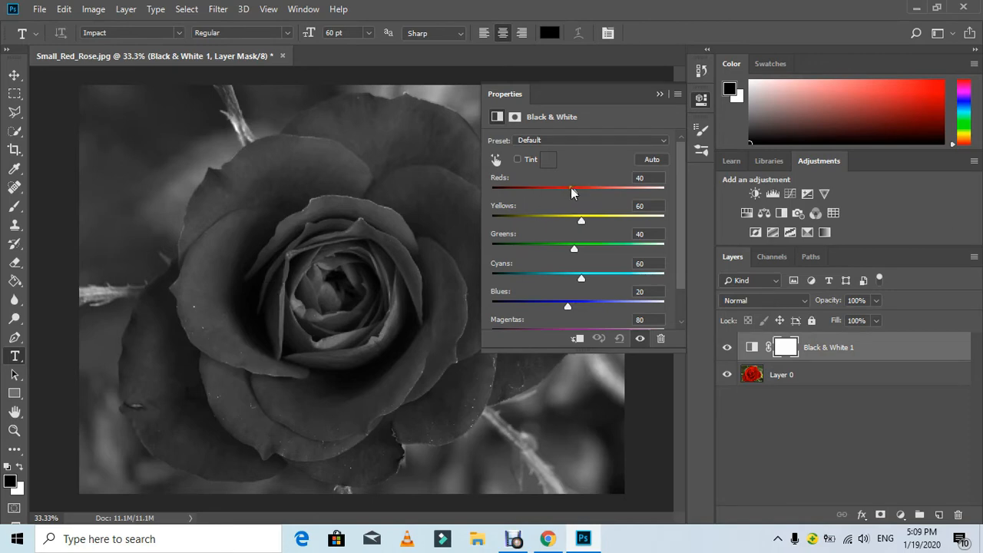
Step: Set Reds to 31 in the Black & White adjustment and invert its layer mask to black
mouse_move(572, 192)
left_mouse_down()
mouse_move(552, 193)
mouse_move(572, 194)
left_mouse_up()
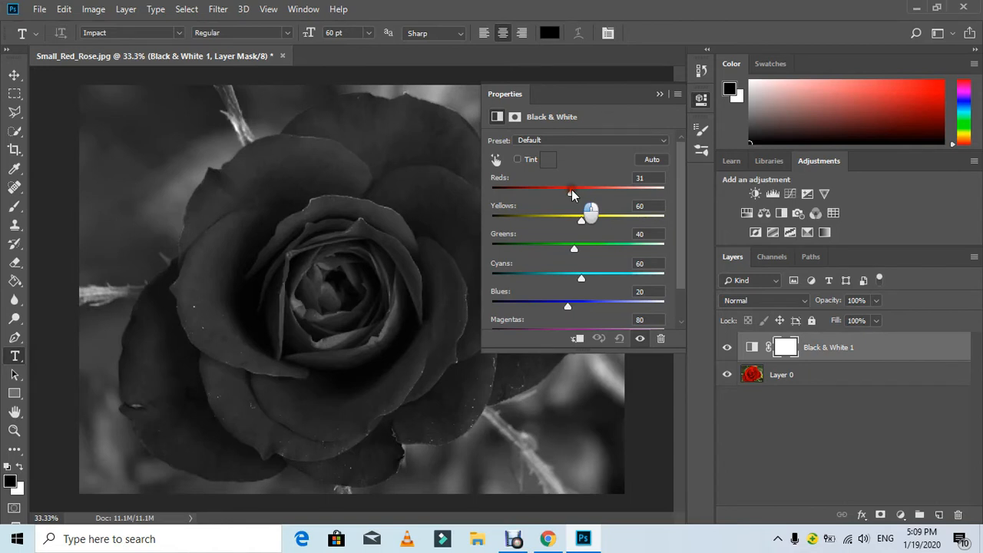
left_click(659, 95)
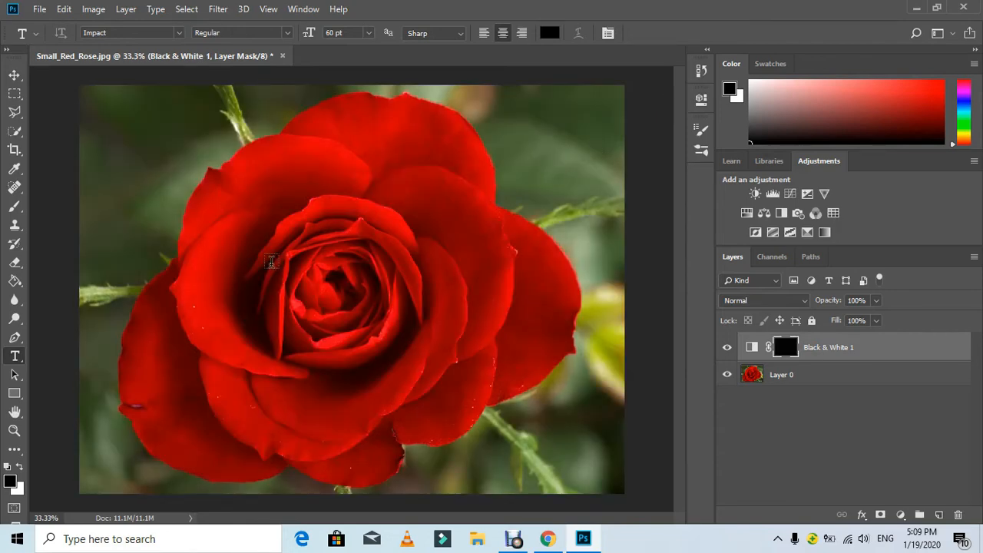
Step: Paint white on the adjustment mask along the outer edge of the rose's upper-left petal, using a soft 90 px brush
left_click(15, 430)
left_click_drag(79, 126, 384, 430)
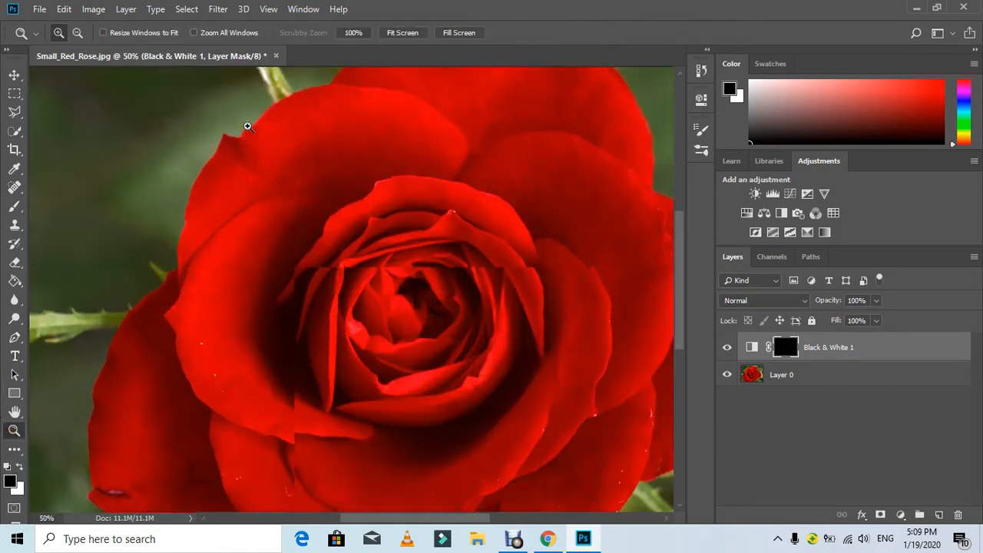
scroll(247, 126, "up", 3)
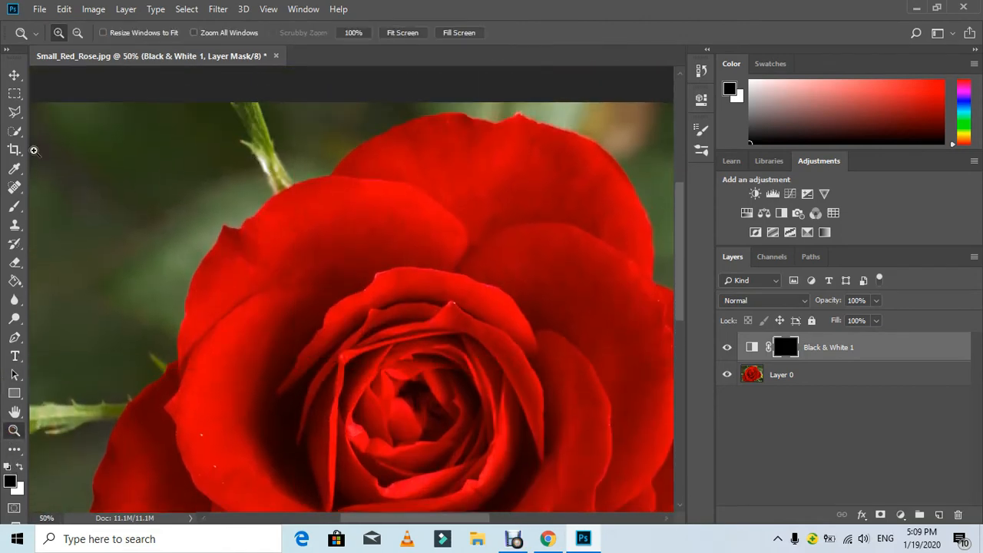
left_click(15, 207)
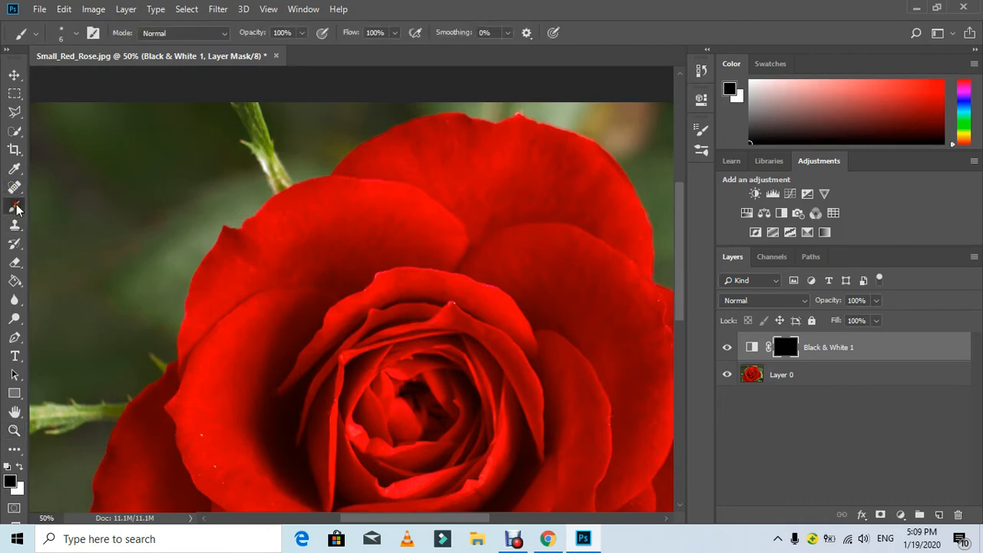
left_click(18, 466)
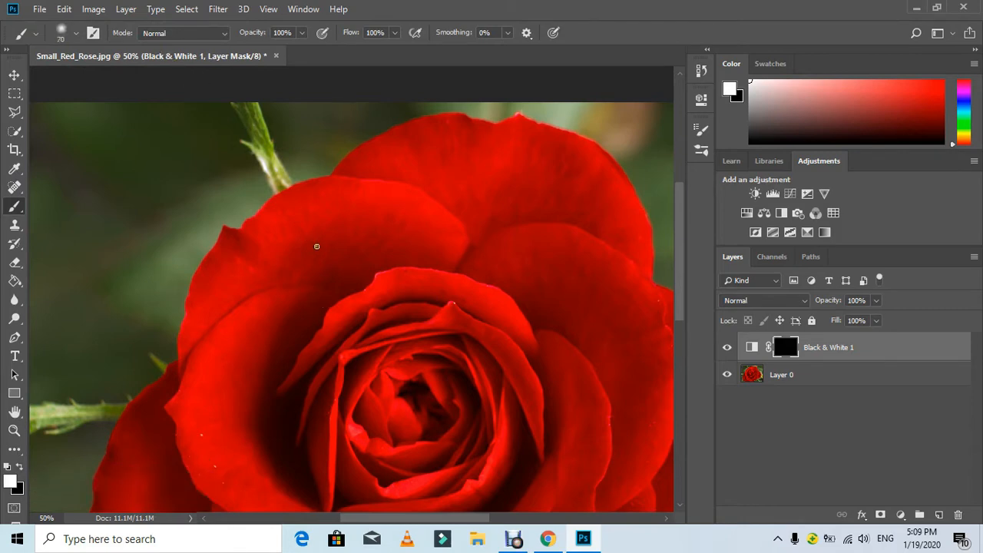
mouse_move(349, 203)
left_mouse_down()
mouse_move(295, 224)
mouse_move(315, 204)
mouse_move(346, 198)
mouse_move(298, 202)
mouse_move(334, 187)
mouse_move(317, 188)
mouse_move(248, 237)
mouse_move(262, 223)
mouse_move(277, 233)
mouse_move(350, 186)
left_mouse_up()
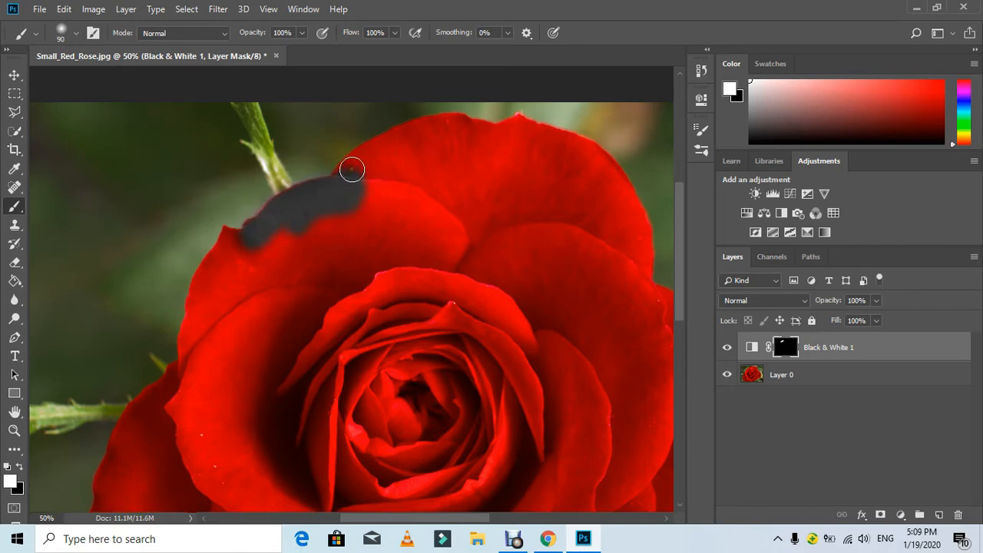
Step: Paint the mask white over the rest of the upper petal's tip and the upper-right part of the inner petal below it
scroll(359, 165, "left", 1)
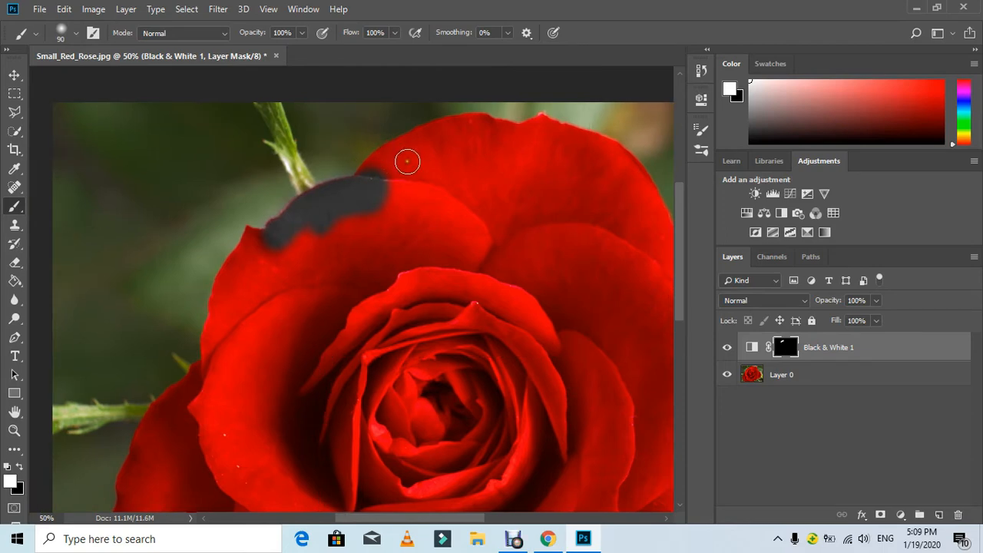
scroll(428, 146, "up", 4)
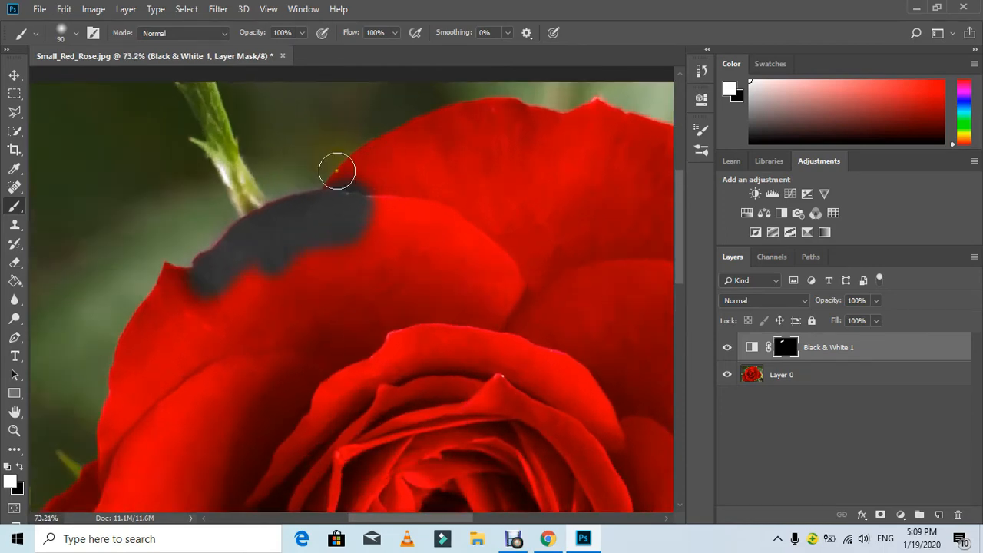
mouse_move(353, 200)
left_mouse_down()
mouse_move(340, 198)
mouse_move(351, 179)
mouse_move(341, 193)
mouse_move(388, 156)
mouse_move(384, 149)
mouse_move(379, 158)
mouse_move(430, 138)
mouse_move(406, 141)
mouse_move(463, 135)
mouse_move(423, 126)
mouse_move(451, 128)
mouse_move(458, 114)
mouse_move(464, 130)
left_mouse_up()
mouse_move(463, 185)
left_mouse_down()
mouse_move(471, 159)
mouse_move(471, 197)
mouse_move(472, 159)
mouse_move(458, 157)
mouse_move(481, 170)
mouse_move(487, 221)
mouse_move(426, 261)
mouse_move(474, 232)
mouse_move(474, 270)
mouse_move(492, 282)
mouse_move(495, 245)
mouse_move(504, 308)
mouse_move(503, 291)
mouse_move(495, 307)
mouse_move(439, 299)
mouse_move(421, 308)
mouse_move(428, 226)
mouse_move(455, 190)
mouse_move(449, 175)
mouse_move(420, 172)
mouse_move(391, 229)
mouse_move(430, 187)
mouse_move(444, 292)
mouse_move(471, 289)
mouse_move(420, 205)
mouse_move(395, 202)
mouse_move(398, 182)
mouse_move(439, 159)
mouse_move(406, 240)
mouse_move(372, 233)
mouse_move(390, 311)
mouse_move(399, 303)
mouse_move(438, 321)
mouse_move(447, 308)
mouse_move(537, 390)
mouse_move(580, 412)
mouse_move(605, 458)
mouse_move(582, 398)
mouse_move(546, 370)
mouse_move(503, 356)
mouse_move(578, 392)
mouse_move(607, 443)
mouse_move(572, 381)
mouse_move(505, 347)
mouse_move(489, 366)
left_mouse_up()
Step: Paint the mask white over the pointed inner petal on the right side of the rose's center
scroll(479, 358, "down", 2)
scroll(470, 365, "down", 6)
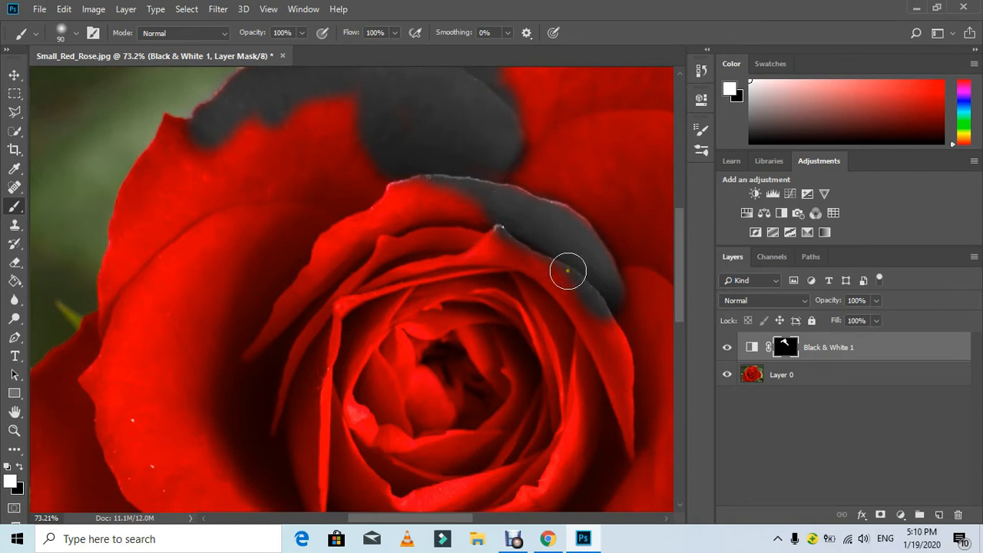
mouse_move(576, 322)
left_mouse_down()
mouse_move(592, 362)
mouse_move(594, 337)
mouse_move(602, 357)
mouse_move(592, 334)
mouse_move(610, 361)
mouse_move(612, 445)
mouse_move(603, 333)
mouse_move(611, 348)
mouse_move(613, 449)
mouse_move(599, 332)
left_mouse_up()
Step: Undo the trial stroke under the rose's center and paint the mask white over all the tightly curled center petals
scroll(488, 263, "down", 1)
scroll(499, 299, "down", 5)
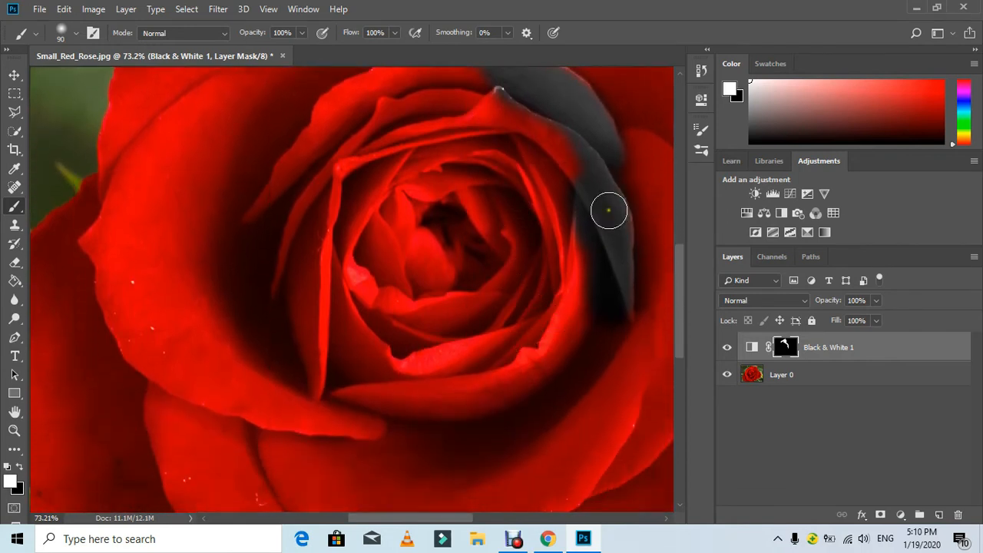
mouse_move(540, 285)
left_mouse_down()
mouse_move(515, 349)
mouse_move(457, 358)
left_mouse_up()
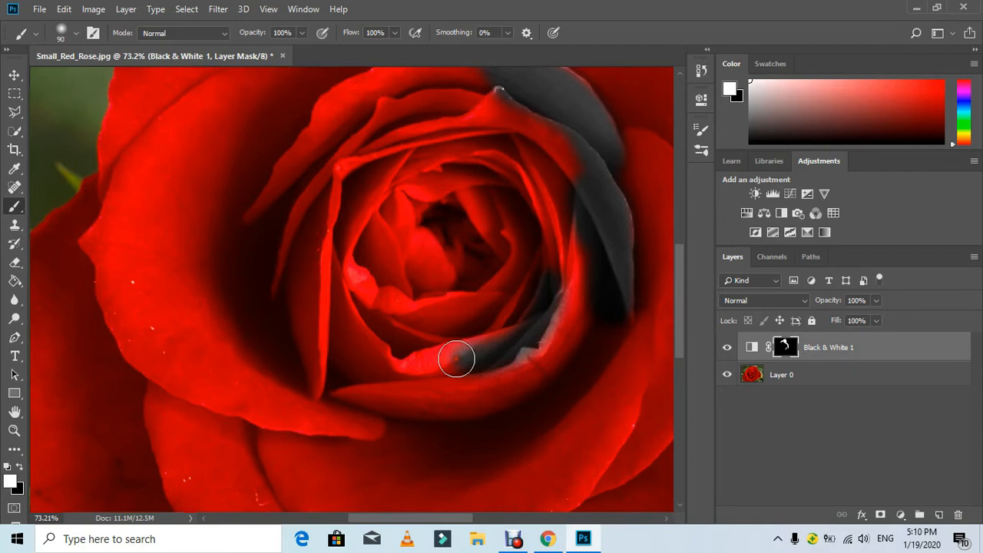
key("ctrl+z")
mouse_move(545, 175)
left_mouse_down()
mouse_move(533, 225)
mouse_move(552, 179)
mouse_move(541, 250)
mouse_move(553, 224)
mouse_move(512, 297)
mouse_move(434, 330)
mouse_move(366, 334)
mouse_move(398, 347)
mouse_move(336, 357)
mouse_move(503, 338)
mouse_move(492, 356)
mouse_move(372, 356)
mouse_move(515, 318)
mouse_move(529, 289)
mouse_move(513, 331)
mouse_move(538, 310)
mouse_move(552, 236)
mouse_move(538, 293)
mouse_move(545, 260)
mouse_move(532, 188)
mouse_move(551, 141)
mouse_move(558, 154)
mouse_move(482, 149)
mouse_move(454, 162)
mouse_move(523, 142)
mouse_move(486, 120)
mouse_move(426, 123)
mouse_move(286, 218)
mouse_move(270, 304)
mouse_move(424, 198)
mouse_move(354, 325)
mouse_move(516, 246)
mouse_move(440, 317)
mouse_move(468, 219)
mouse_move(405, 237)
mouse_move(393, 256)
mouse_move(328, 291)
mouse_move(312, 318)
left_mouse_up()
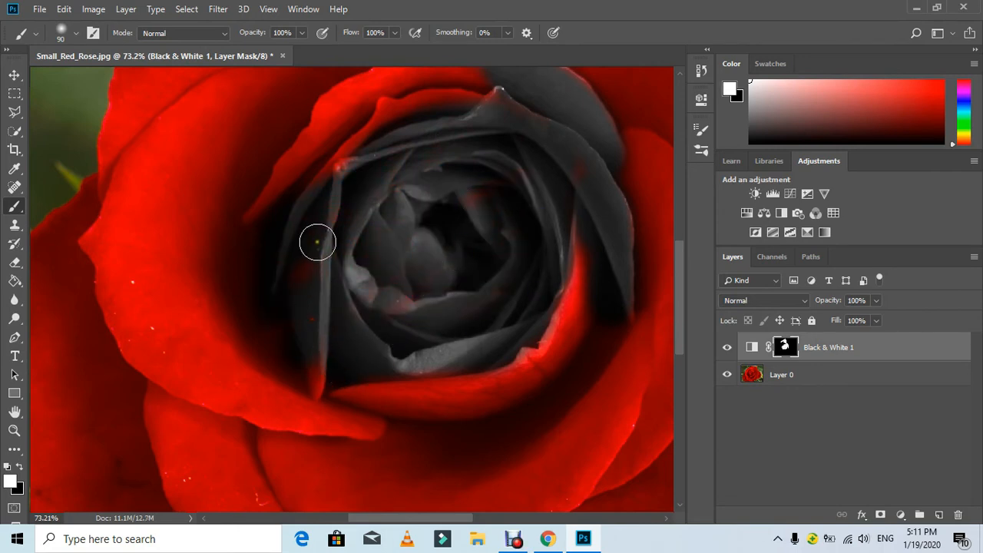
Step: Enlarge the brush to 175 px and paint the mask white over the upper-left inner petals and the large petal behind them
scroll(319, 230, "up", 5)
scroll(319, 231, "up", 3)
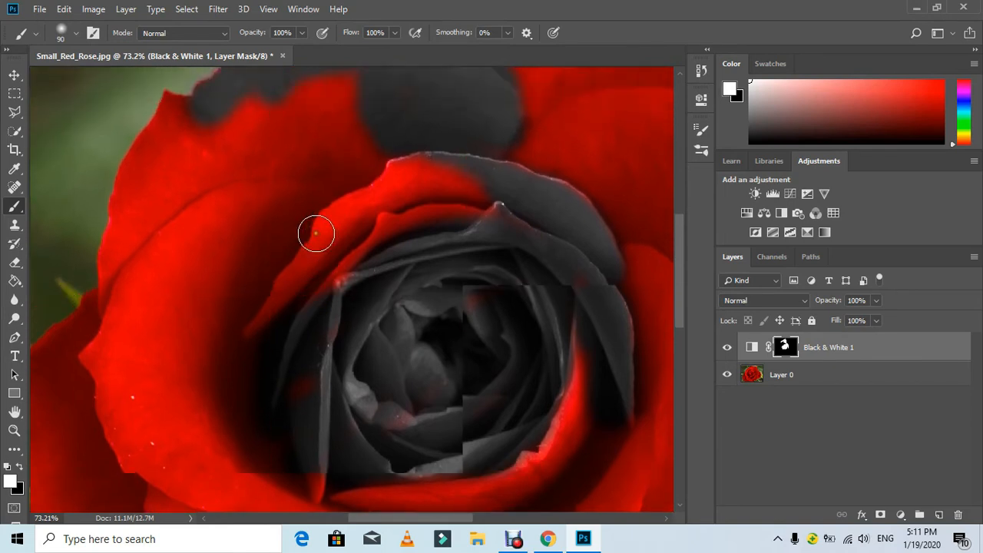
key("bracketright")
key("bracketright")
mouse_move(275, 307)
left_mouse_down()
mouse_move(329, 214)
mouse_move(338, 311)
mouse_move(401, 182)
mouse_move(374, 251)
mouse_move(454, 208)
mouse_move(314, 184)
mouse_move(255, 252)
mouse_move(302, 139)
left_mouse_up()
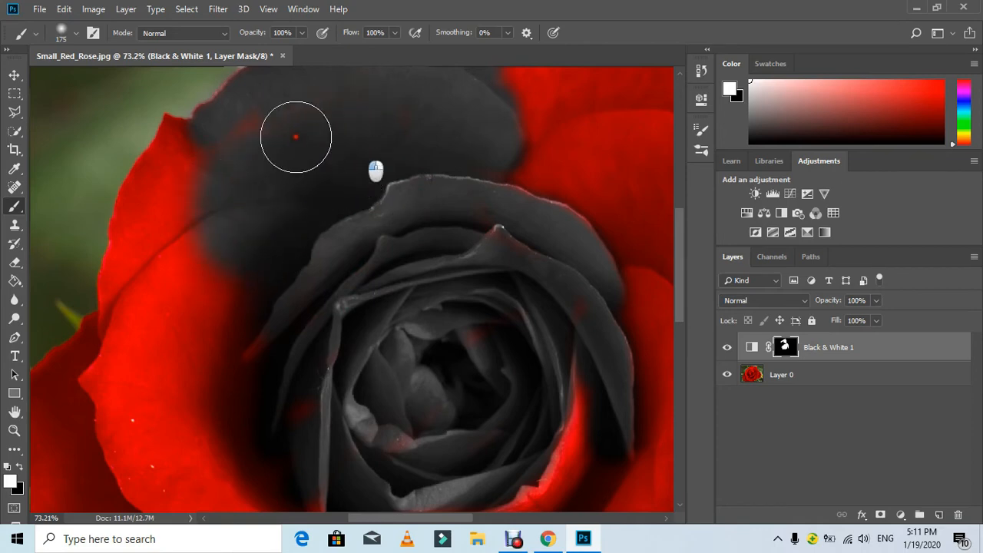
mouse_move(241, 178)
left_mouse_down()
mouse_move(183, 265)
mouse_move(198, 353)
mouse_move(240, 304)
mouse_move(240, 263)
left_mouse_up()
Step: Paint the mask white over the large lower-left petal and the dark petal area beside it with the 175 px brush
scroll(240, 263, "down", 5)
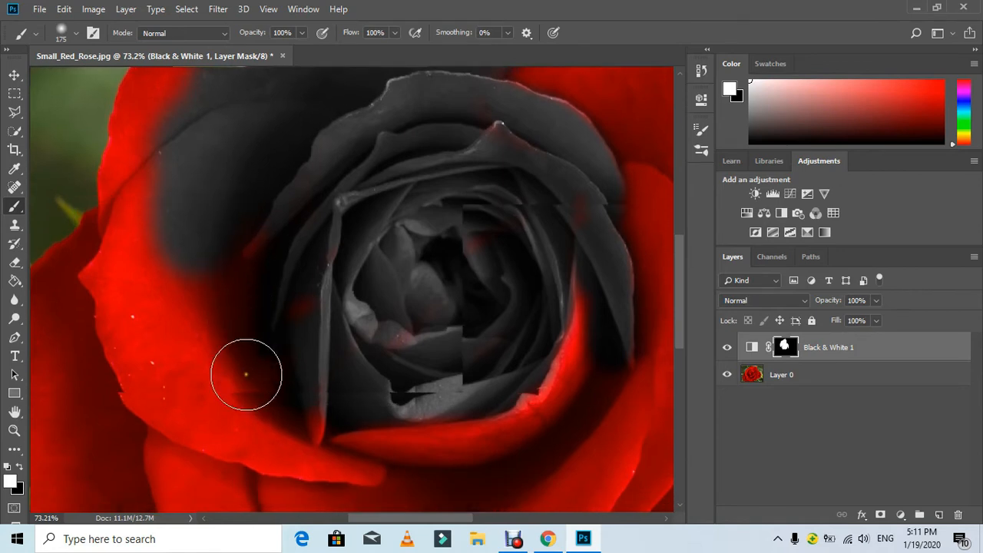
scroll(245, 368, "down", 5)
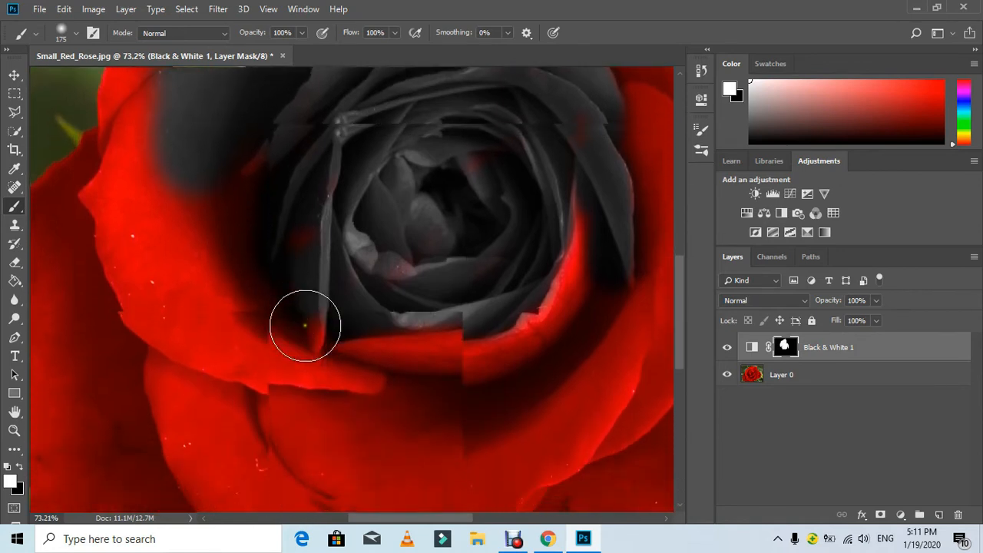
scroll(291, 297, "down", 7)
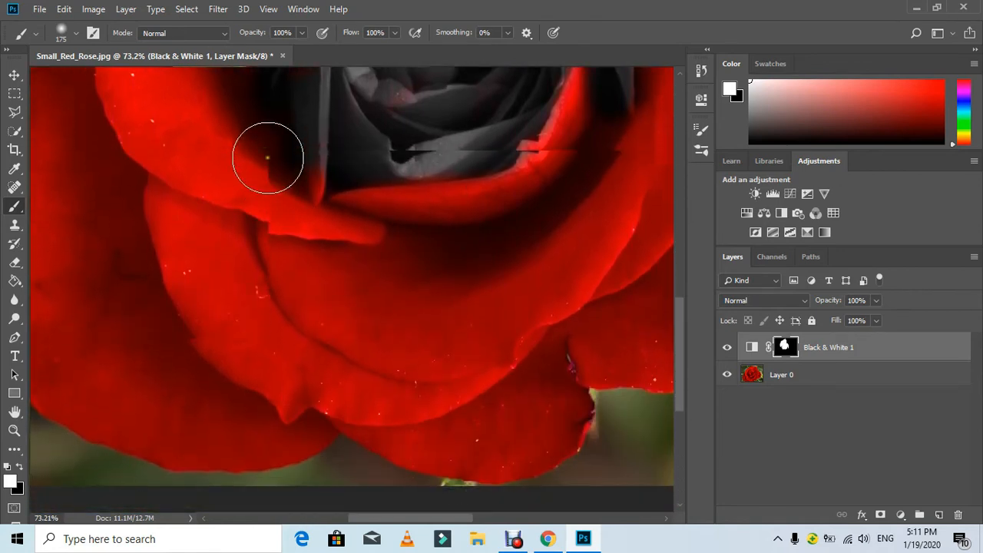
scroll(268, 156, "down", 2)
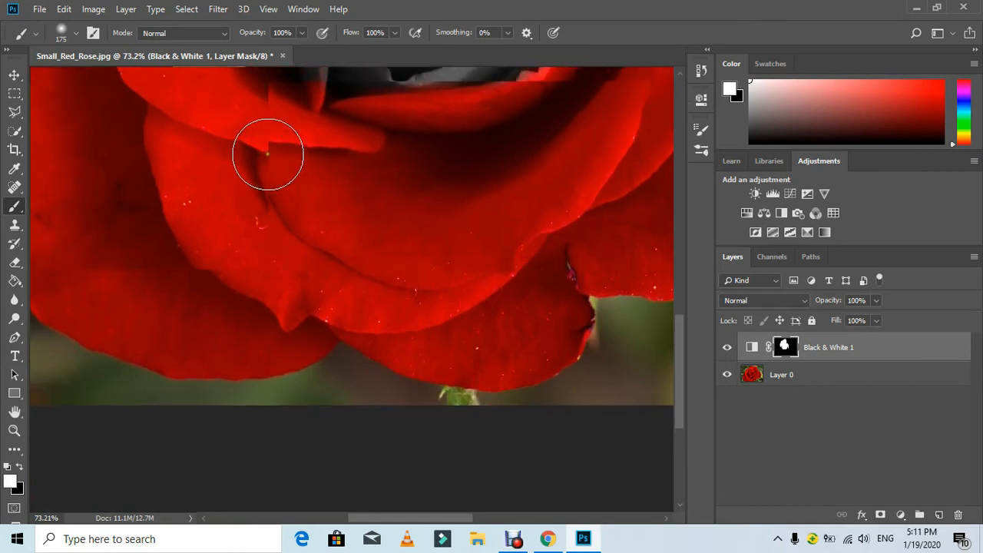
scroll(268, 156, "up", 1)
mouse_move(272, 114)
left_mouse_down()
mouse_move(182, 124)
mouse_move(295, 101)
mouse_move(311, 109)
mouse_move(284, 121)
mouse_move(299, 114)
mouse_move(237, 103)
left_mouse_up()
scroll(219, 131, "up", 3)
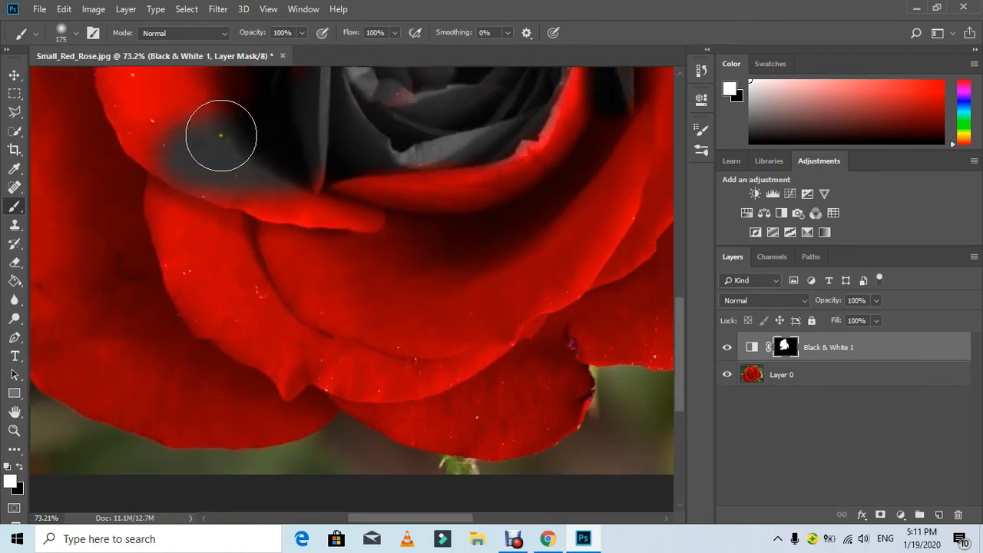
mouse_move(181, 160)
left_mouse_down()
mouse_move(120, 166)
mouse_move(264, 98)
mouse_move(184, 150)
mouse_move(297, 108)
mouse_move(327, 109)
mouse_move(181, 163)
mouse_move(107, 237)
mouse_move(157, 203)
mouse_move(111, 230)
mouse_move(122, 240)
mouse_move(133, 333)
mouse_move(159, 384)
mouse_move(143, 316)
mouse_move(183, 238)
mouse_move(293, 248)
mouse_move(266, 244)
mouse_move(299, 223)
left_mouse_up()
Step: Reduce the brush to 40 px and paint the mask white along the narrow tip and lower edge of the lower-left petal
key("bracketleft")
key("bracketleft")
key("bracketleft")
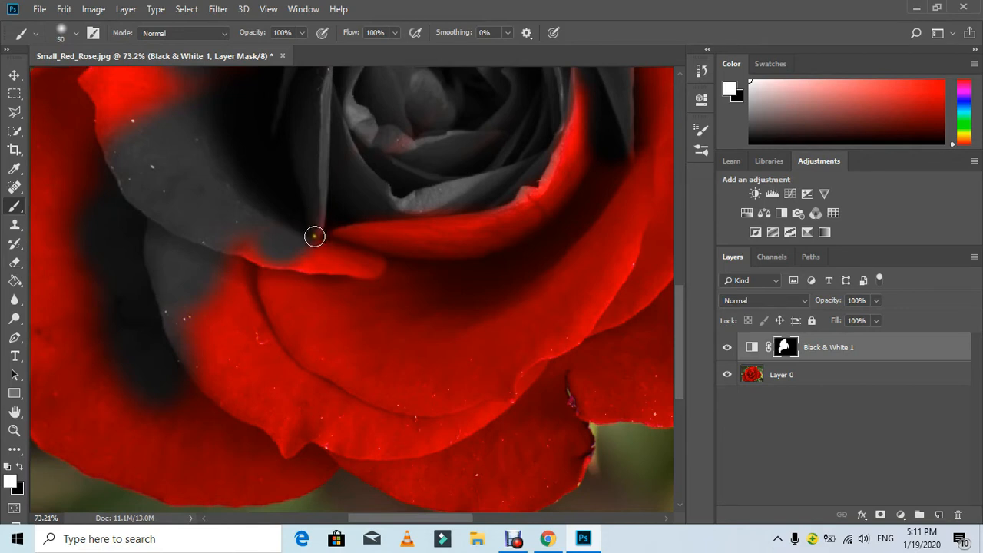
left_click(313, 236)
mouse_move(378, 263)
left_mouse_down()
mouse_move(320, 247)
mouse_move(336, 254)
mouse_move(330, 247)
mouse_move(379, 265)
mouse_move(288, 261)
mouse_move(319, 246)
mouse_move(317, 270)
left_mouse_up()
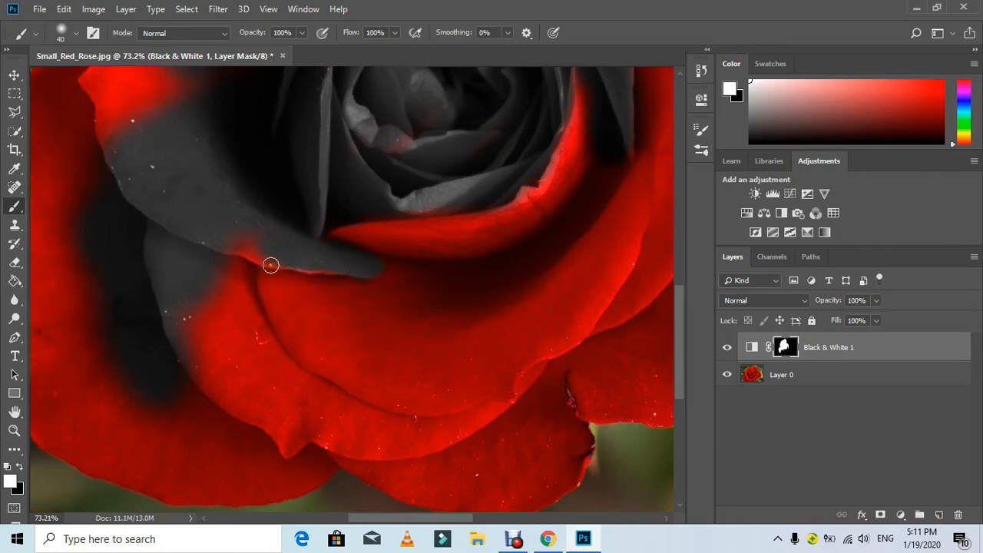
mouse_move(258, 243)
left_mouse_down()
mouse_move(227, 257)
mouse_move(246, 226)
mouse_move(234, 251)
mouse_move(340, 267)
mouse_move(299, 262)
left_mouse_up()
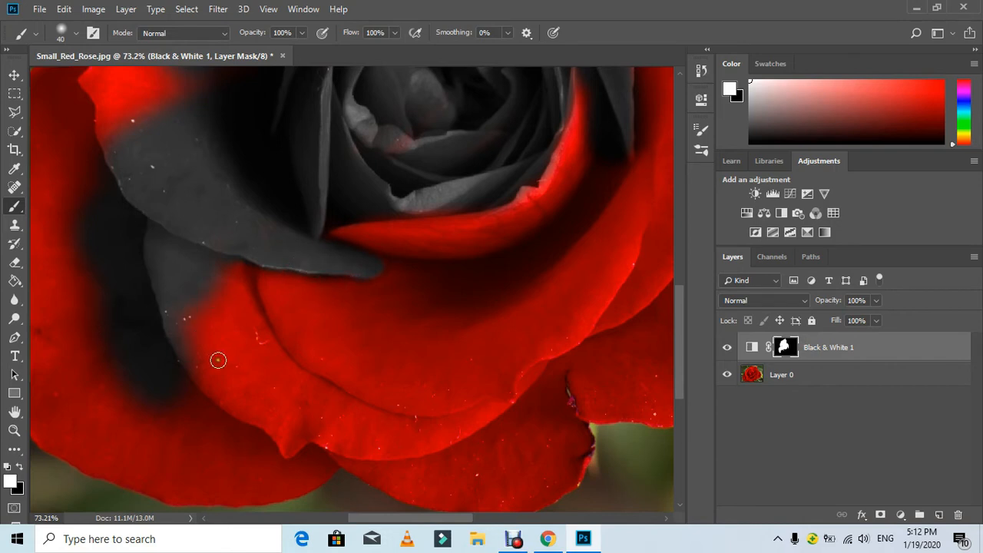
Step: Paint the mask white along the curved lower petal with a 60 px brush, narrowing to 25 px toward its thin tip
key("bracketright")
mouse_move(207, 376)
left_mouse_down()
mouse_move(193, 327)
mouse_move(206, 319)
mouse_move(211, 370)
mouse_move(212, 327)
mouse_move(241, 270)
mouse_move(238, 366)
mouse_move(240, 353)
mouse_move(255, 397)
mouse_move(206, 365)
mouse_move(242, 400)
mouse_move(174, 320)
mouse_move(174, 355)
mouse_move(206, 324)
mouse_move(226, 348)
mouse_move(241, 318)
mouse_move(257, 341)
mouse_move(246, 295)
mouse_move(246, 323)
mouse_move(260, 353)
mouse_move(252, 314)
mouse_move(288, 398)
mouse_move(285, 411)
mouse_move(251, 401)
mouse_move(293, 444)
mouse_move(231, 387)
mouse_move(285, 433)
mouse_move(237, 419)
mouse_move(273, 434)
mouse_move(289, 457)
mouse_move(270, 457)
mouse_move(283, 443)
mouse_move(341, 436)
mouse_move(255, 375)
mouse_move(336, 414)
mouse_move(303, 414)
mouse_move(358, 438)
mouse_move(311, 434)
mouse_move(413, 443)
mouse_move(341, 445)
mouse_move(268, 351)
mouse_move(320, 400)
mouse_move(260, 342)
mouse_move(384, 412)
mouse_move(375, 428)
mouse_move(340, 417)
mouse_move(314, 389)
mouse_move(384, 430)
mouse_move(346, 410)
mouse_move(414, 439)
mouse_move(438, 432)
mouse_move(330, 398)
left_mouse_up()
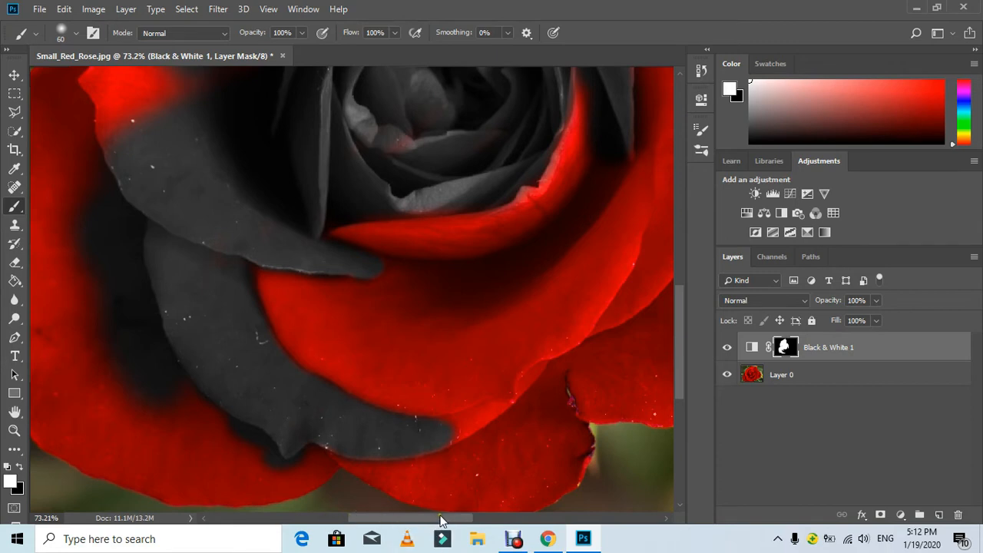
scroll(449, 522, "right", 5)
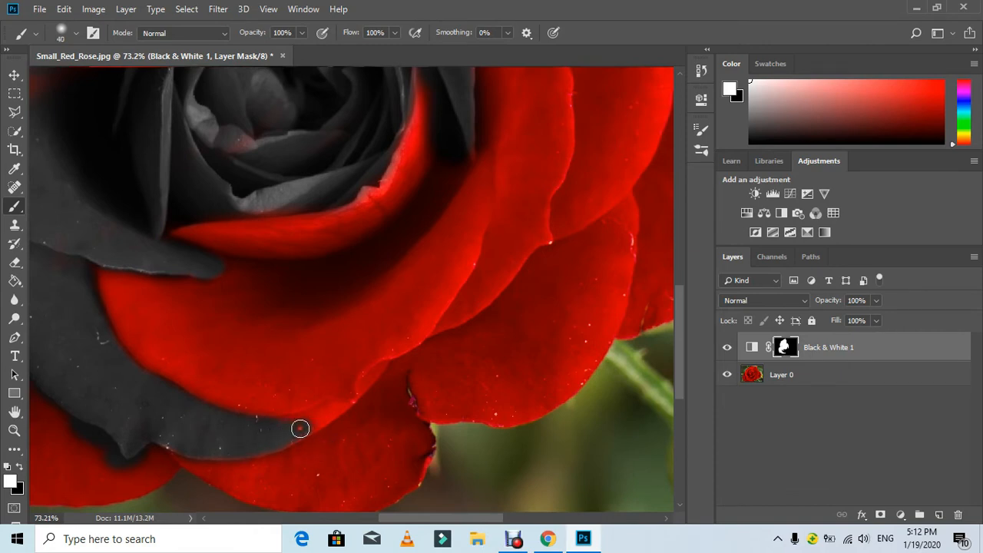
mouse_move(300, 425)
left_mouse_down()
mouse_move(285, 421)
mouse_move(325, 413)
mouse_move(306, 426)
mouse_move(317, 425)
mouse_move(332, 412)
left_mouse_up()
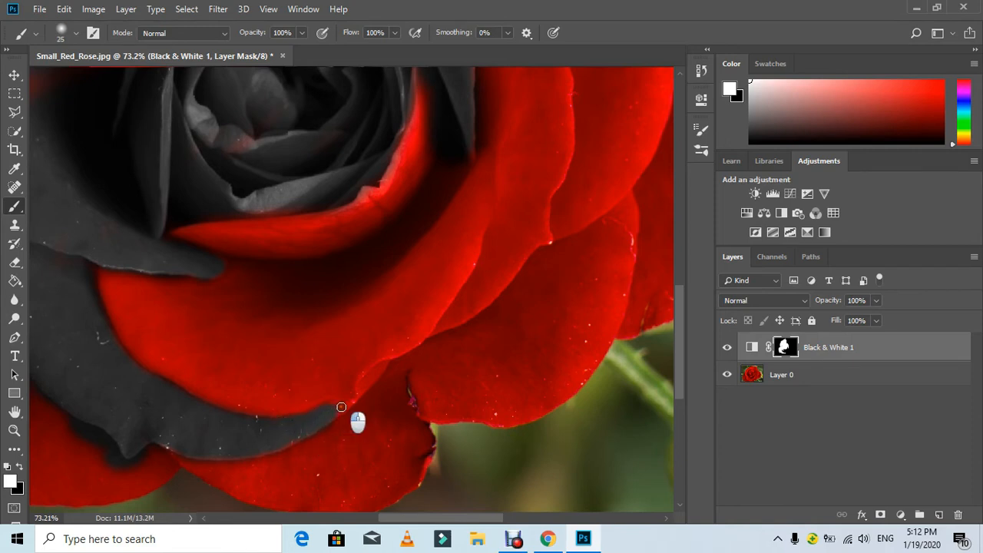
left_click_drag(329, 408, 338, 411)
mouse_move(361, 391)
left_mouse_down()
mouse_move(371, 381)
mouse_move(364, 387)
left_mouse_up()
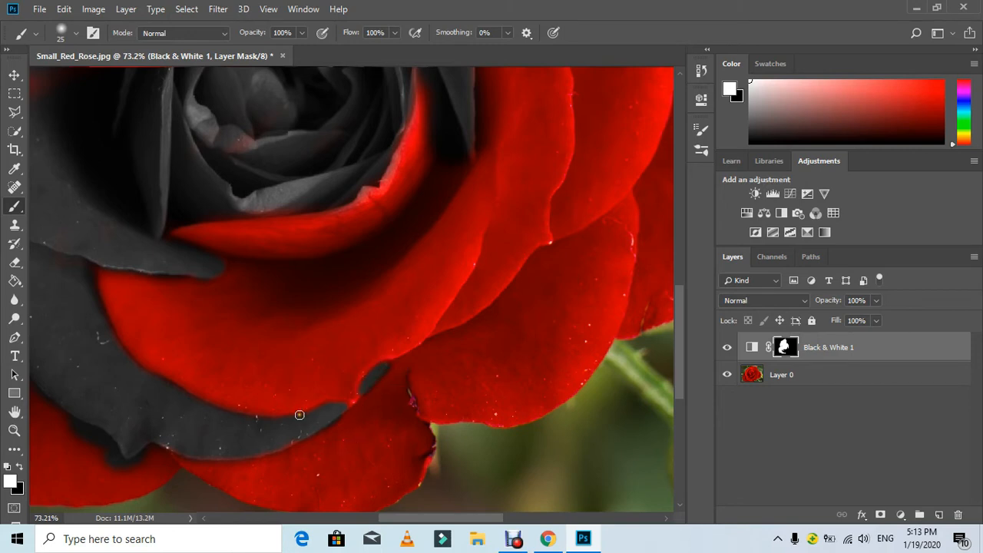
Step: Paint the mask black with a 15 to 35 px brush to restore red on the crescent petal below and beside the rose's center
left_click(20, 468)
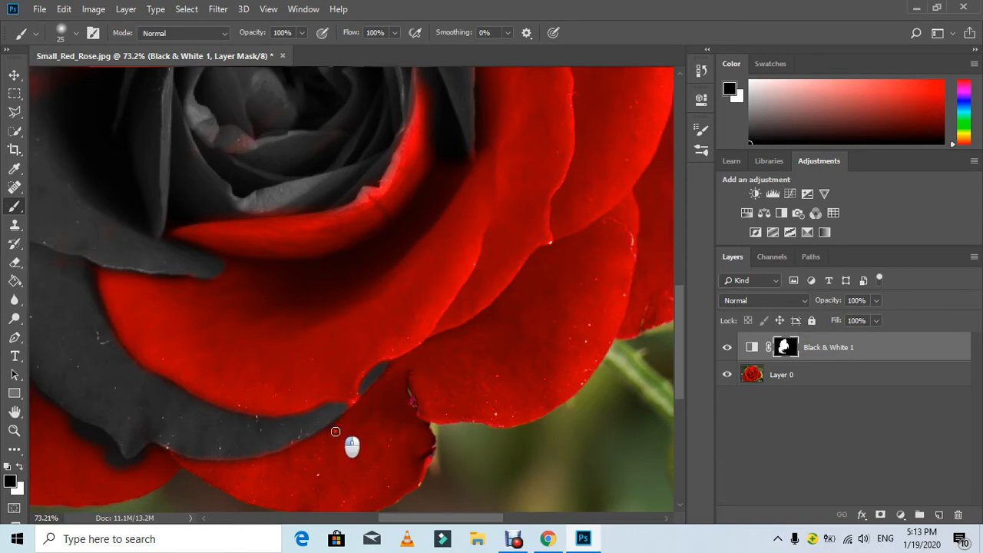
scroll(340, 423, "up", 5)
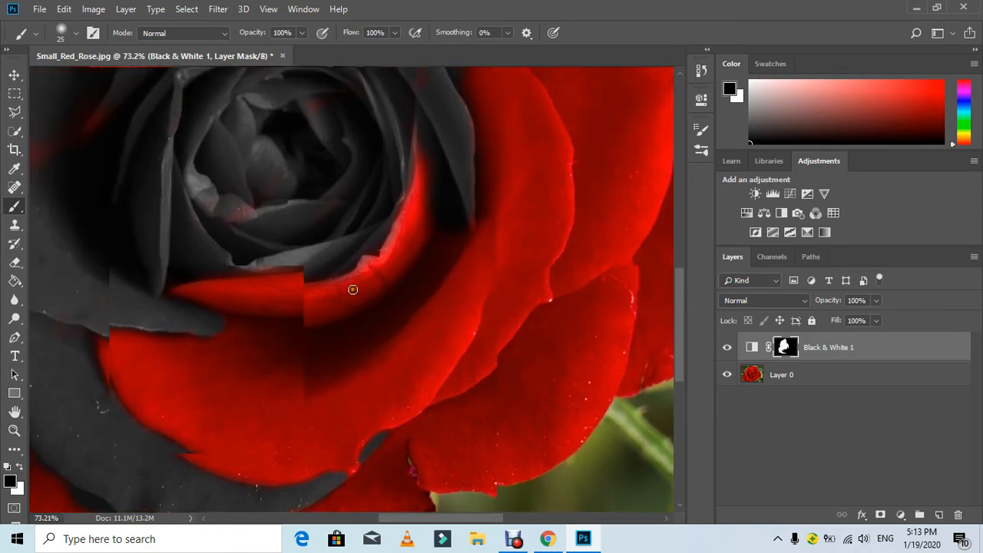
scroll(330, 304, "up", 2)
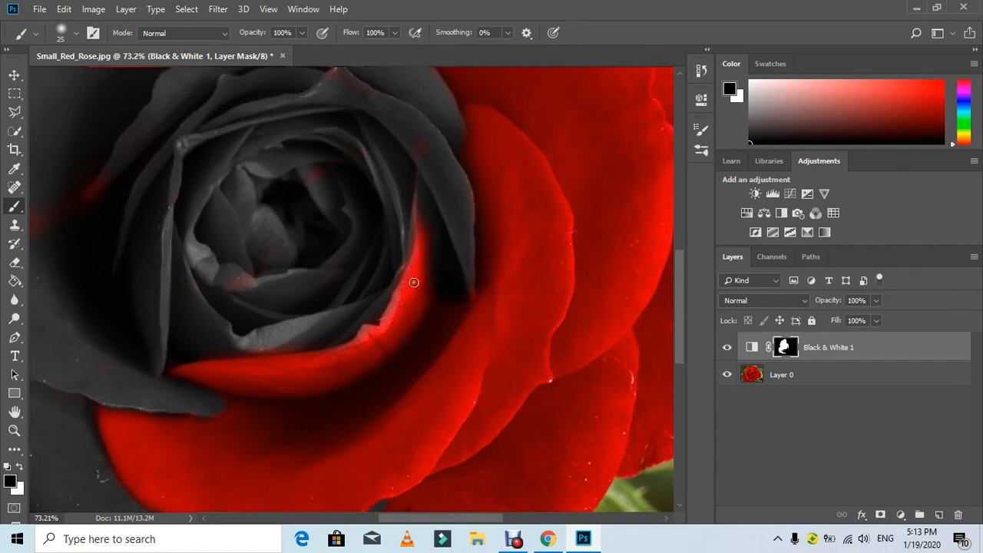
mouse_move(413, 264)
left_mouse_down()
mouse_move(418, 213)
mouse_move(442, 286)
mouse_move(421, 267)
mouse_move(434, 286)
mouse_move(443, 278)
mouse_move(450, 297)
mouse_move(453, 289)
mouse_move(447, 305)
mouse_move(460, 295)
mouse_move(435, 241)
mouse_move(460, 300)
mouse_move(422, 203)
left_mouse_up()
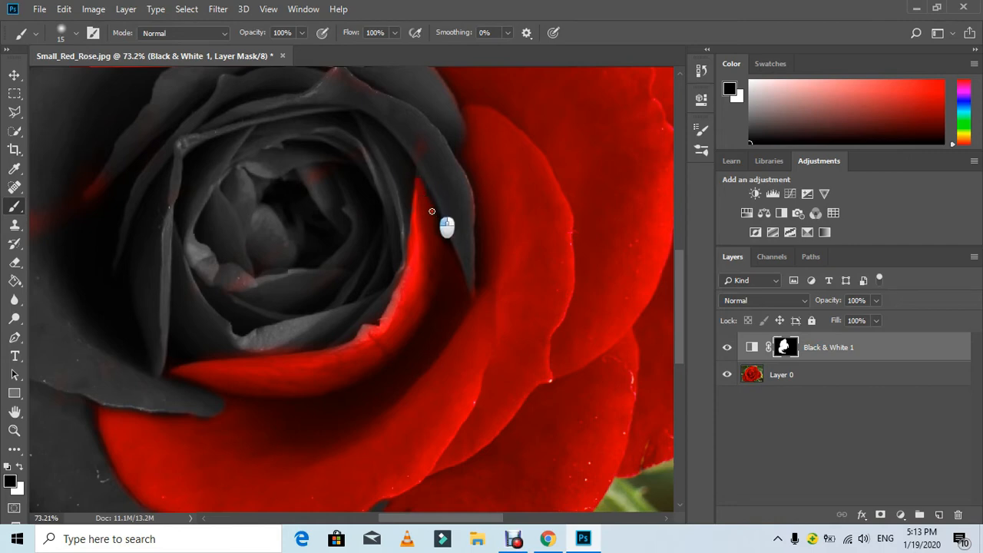
left_click_drag(424, 192, 437, 221)
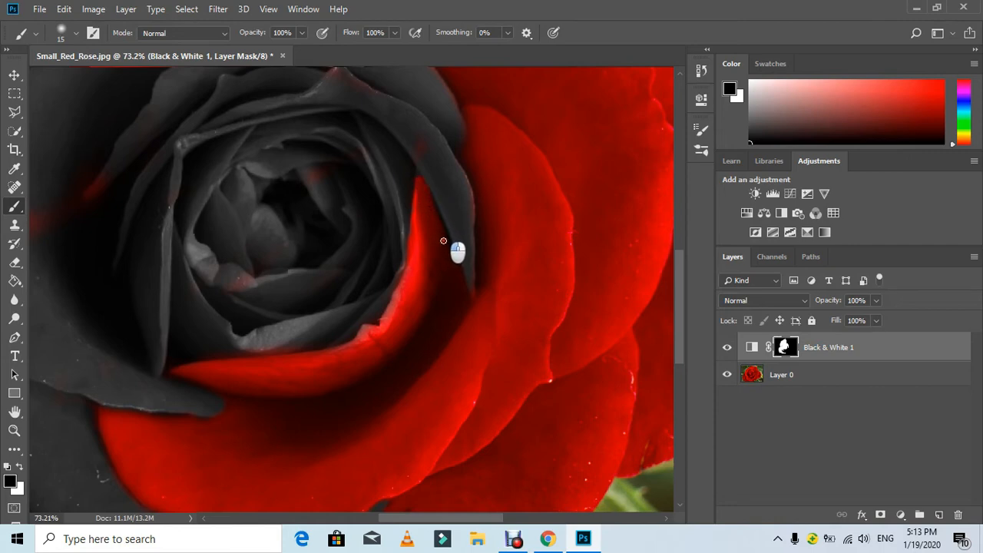
mouse_move(447, 243)
left_mouse_down()
mouse_move(435, 212)
mouse_move(424, 233)
left_mouse_up()
mouse_move(365, 349)
left_mouse_down()
mouse_move(336, 360)
mouse_move(379, 334)
mouse_move(407, 284)
left_mouse_up()
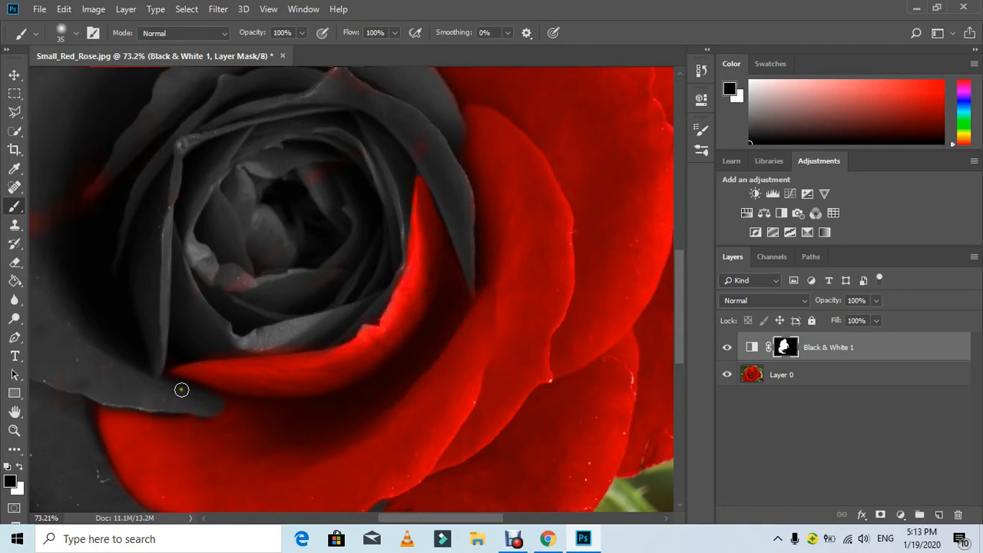
mouse_move(187, 373)
left_mouse_down()
mouse_move(344, 355)
mouse_move(322, 371)
left_mouse_up()
Step: Paint the mask white over the stray red spot left of the center and the remaining red area of the upper-left petals, using 60 px
left_click(19, 466)
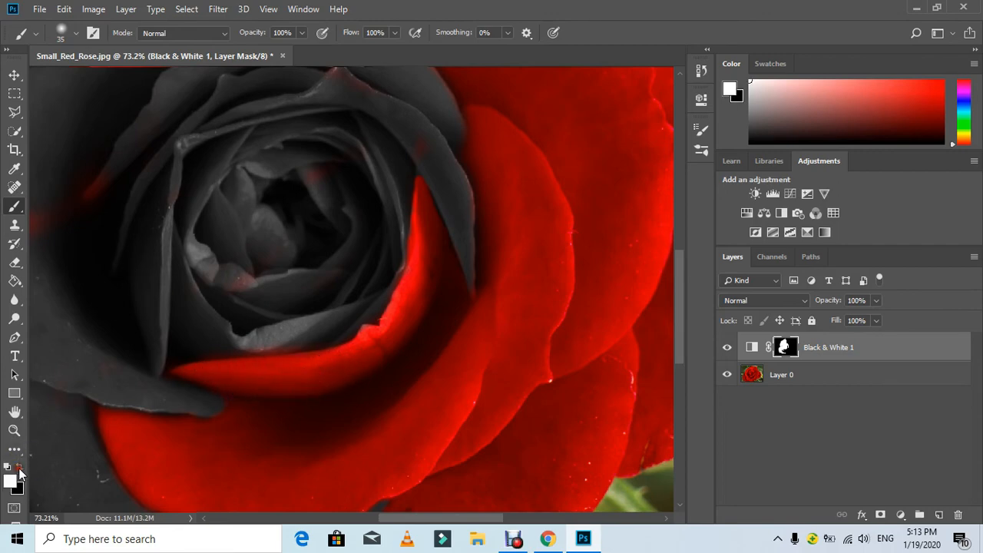
mouse_move(87, 206)
left_mouse_down()
mouse_move(103, 188)
mouse_move(95, 172)
mouse_move(93, 198)
left_mouse_up()
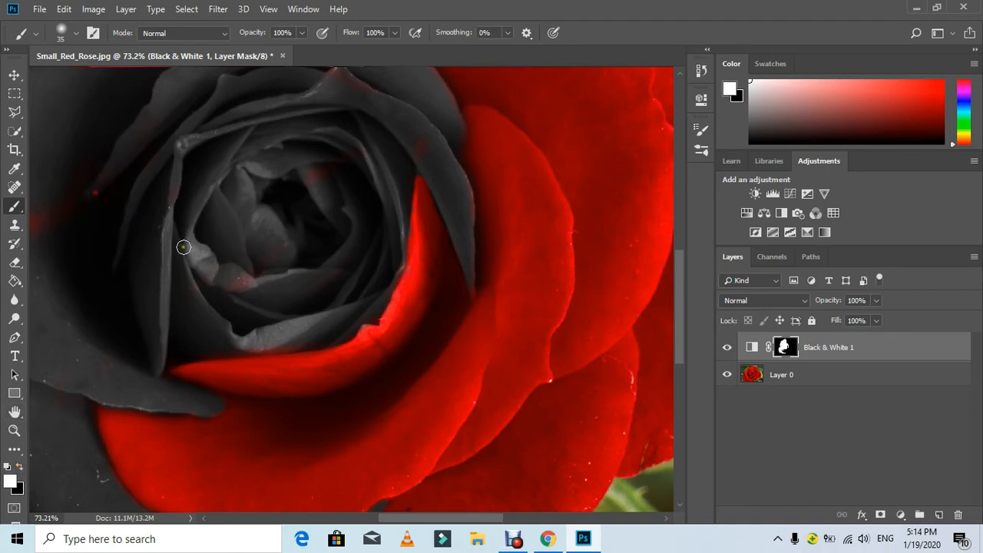
left_click_drag(444, 526, 389, 524)
scroll(318, 372, "up", 5)
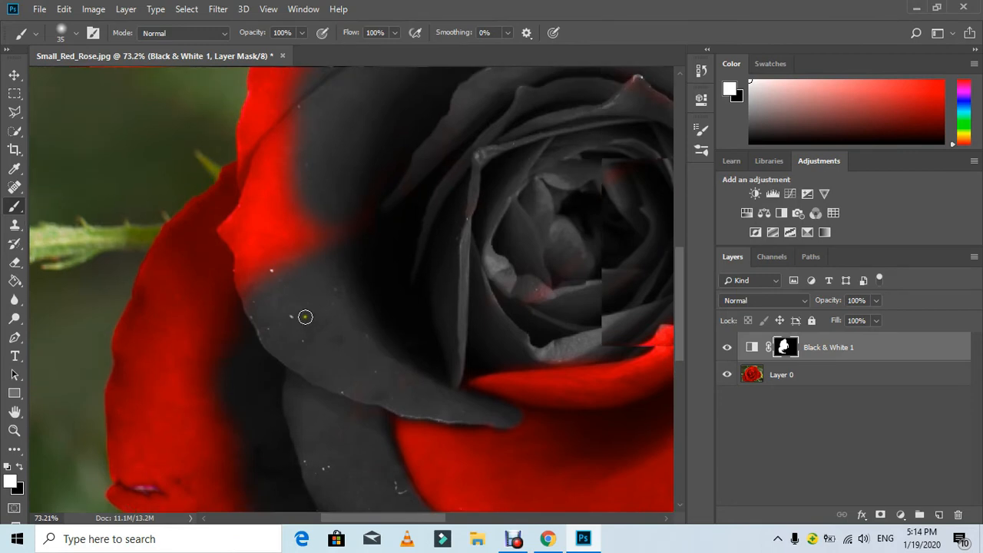
scroll(295, 275, "up", 2)
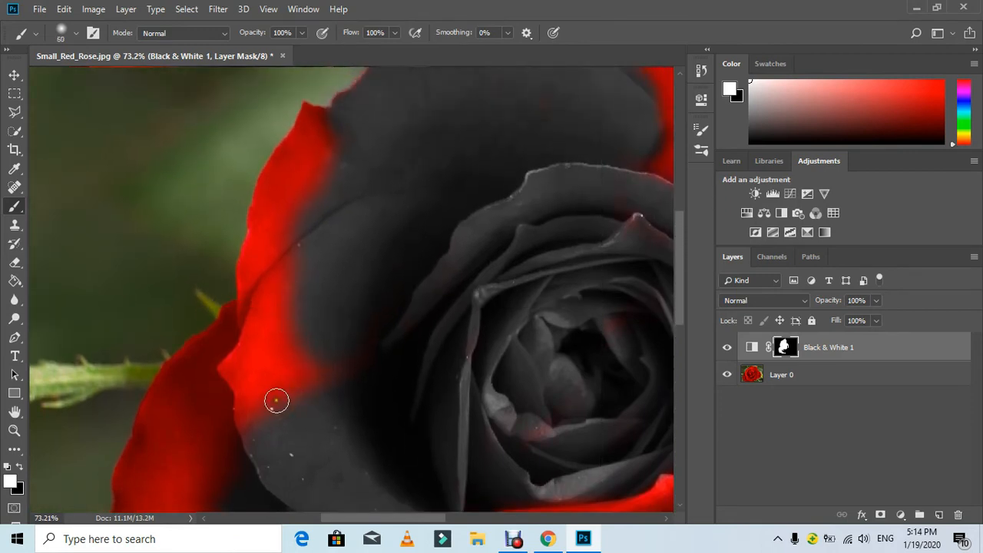
mouse_move(266, 407)
left_mouse_down()
mouse_move(271, 379)
mouse_move(251, 406)
mouse_move(233, 367)
mouse_move(245, 404)
mouse_move(279, 398)
mouse_move(307, 364)
mouse_move(318, 383)
mouse_move(333, 377)
mouse_move(346, 390)
mouse_move(425, 369)
mouse_move(381, 345)
mouse_move(288, 323)
mouse_move(276, 350)
mouse_move(270, 293)
mouse_move(258, 348)
mouse_move(263, 255)
mouse_move(291, 211)
mouse_move(286, 273)
mouse_move(316, 167)
mouse_move(307, 150)
mouse_move(322, 129)
mouse_move(326, 180)
mouse_move(311, 149)
mouse_move(288, 190)
left_mouse_up()
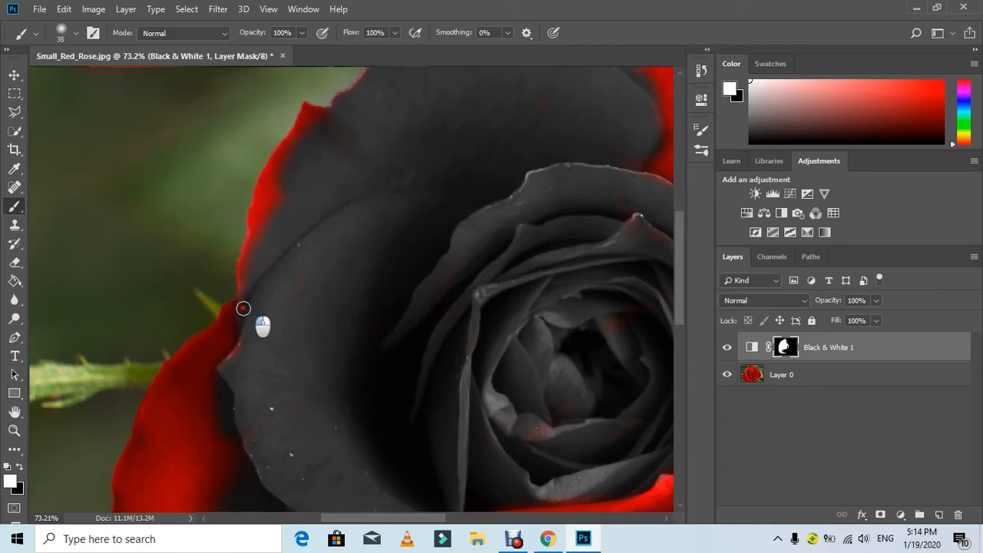
Step: Reduce the brush to 35 px and paint the mask white along the outer edge of the upper-left petals
mouse_move(242, 308)
left_mouse_down()
mouse_move(258, 206)
mouse_move(279, 165)
mouse_move(267, 218)
mouse_move(270, 203)
mouse_move(300, 186)
mouse_move(268, 196)
mouse_move(265, 188)
mouse_move(256, 204)
mouse_move(257, 194)
mouse_move(301, 113)
mouse_move(330, 119)
mouse_move(311, 124)
mouse_move(297, 147)
mouse_move(305, 104)
left_mouse_up()
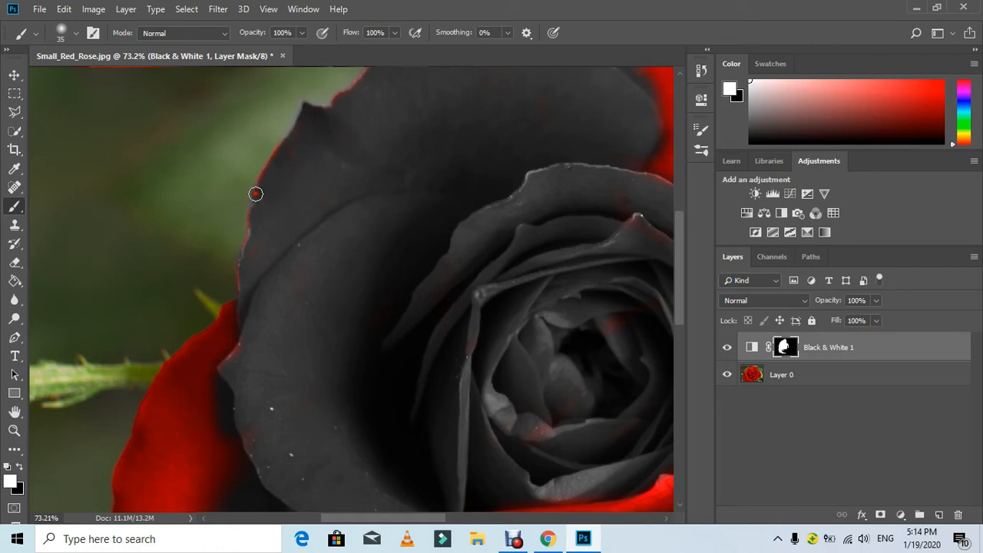
left_click_drag(268, 177, 265, 161)
left_click_drag(235, 279, 241, 258)
left_click_drag(248, 224, 249, 231)
Step: Paint the mask black over the background beside the upper-left petals' outer edge to restore its green color
scroll(204, 344, "down", 5)
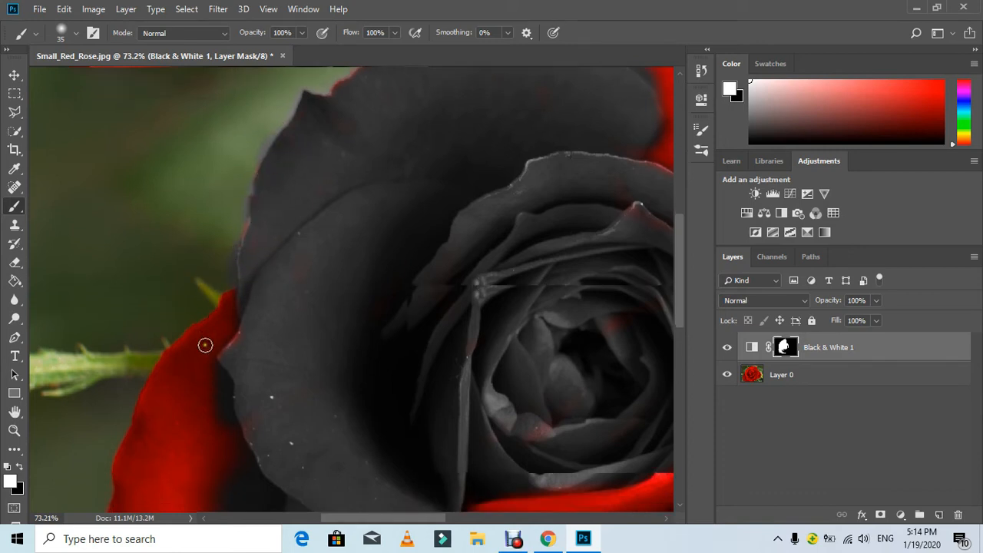
scroll(212, 288, "down", 2)
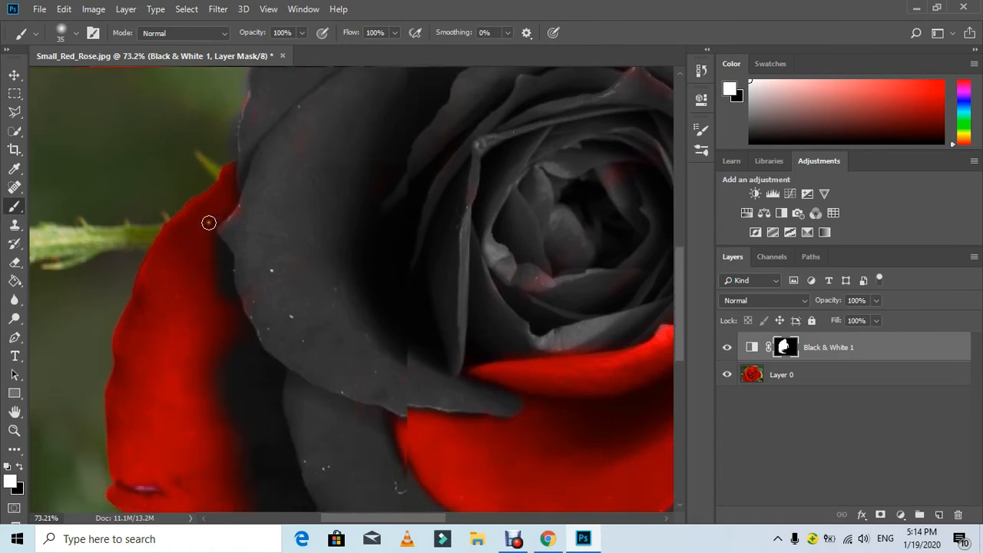
left_click(20, 466)
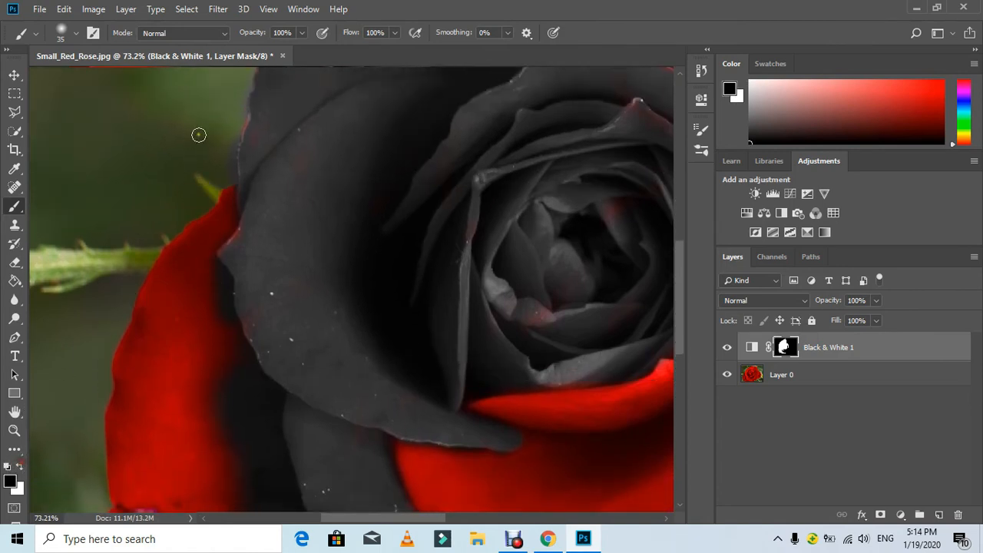
left_click_drag(226, 144, 226, 172)
scroll(222, 146, "up", 3)
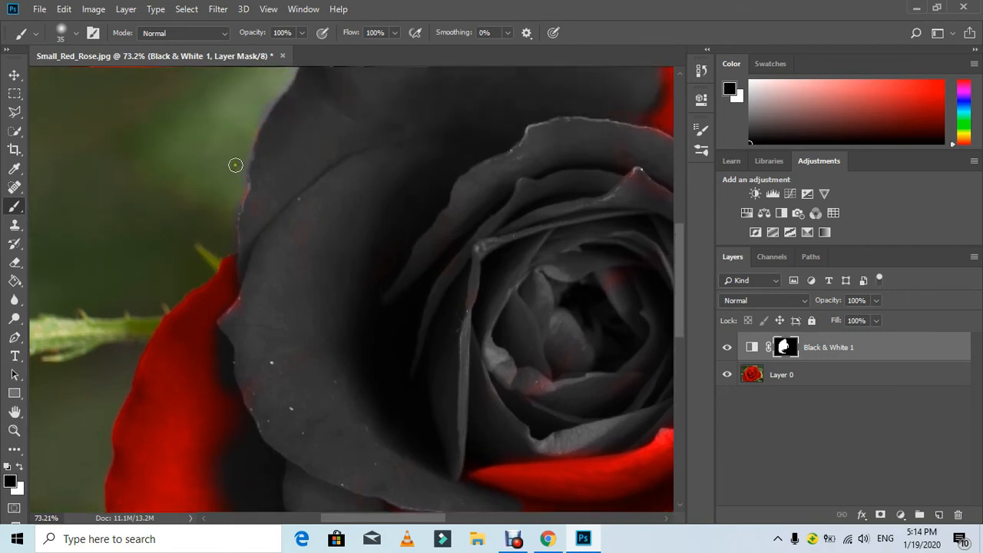
left_click_drag(261, 94, 233, 147)
Step: Enlarge the brush to 150 px and paint the mask white over the body of the outermost lower-left petal
scroll(167, 321, "down", 5)
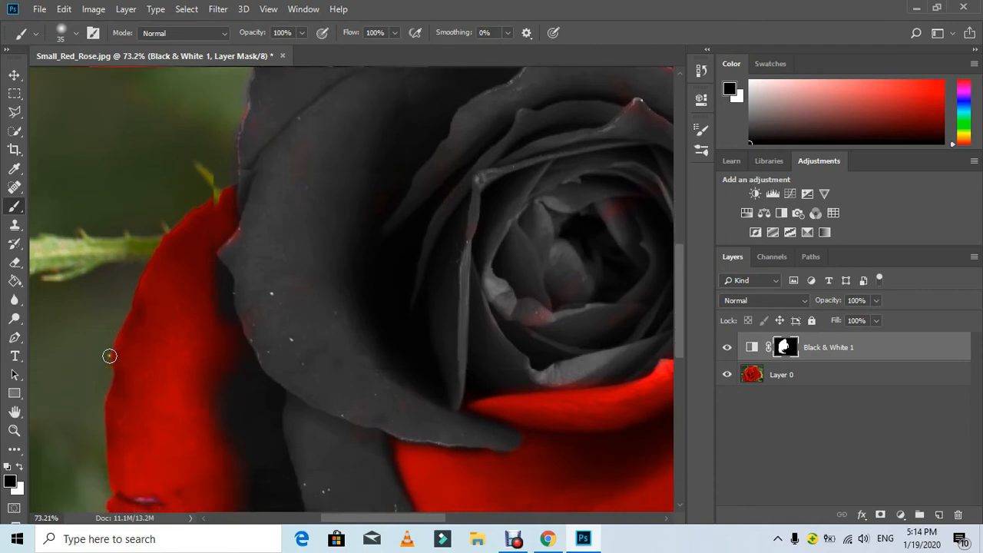
left_click(26, 459)
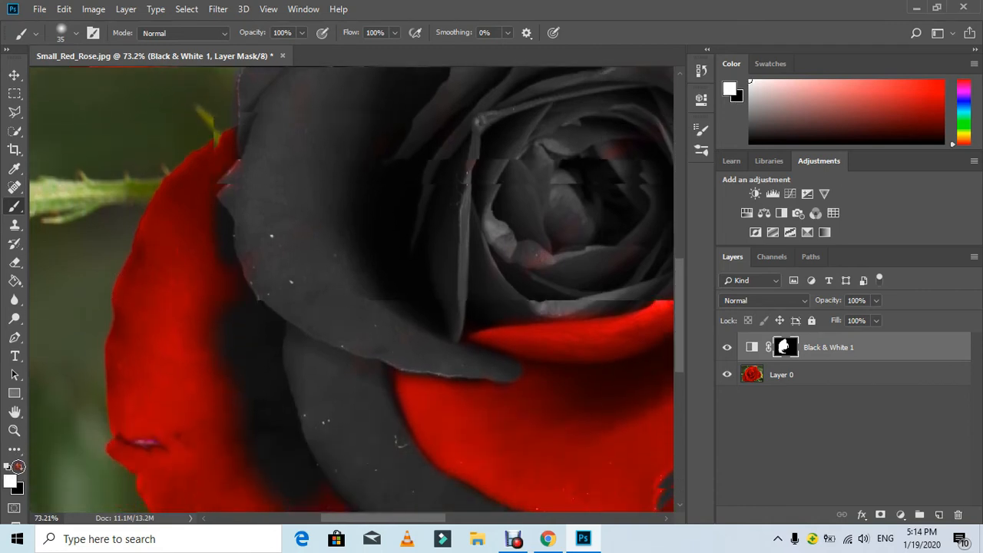
scroll(226, 276, "up", 2)
key("bracketright")
scroll(226, 276, "down", 3)
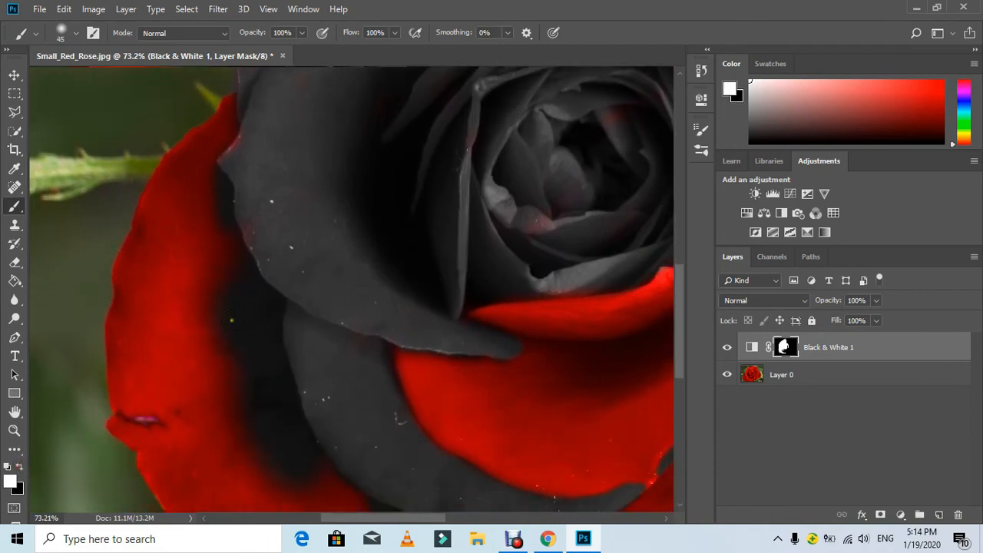
key("bracketright")
key("bracketright")
key("bracketright")
key("bracketright")
mouse_move(191, 433)
left_mouse_down()
mouse_move(191, 305)
mouse_move(198, 354)
mouse_move(212, 361)
mouse_move(201, 238)
mouse_move(218, 190)
mouse_move(220, 212)
mouse_move(240, 141)
mouse_move(174, 293)
mouse_move(192, 380)
left_mouse_up()
scroll(204, 330, "down", 5)
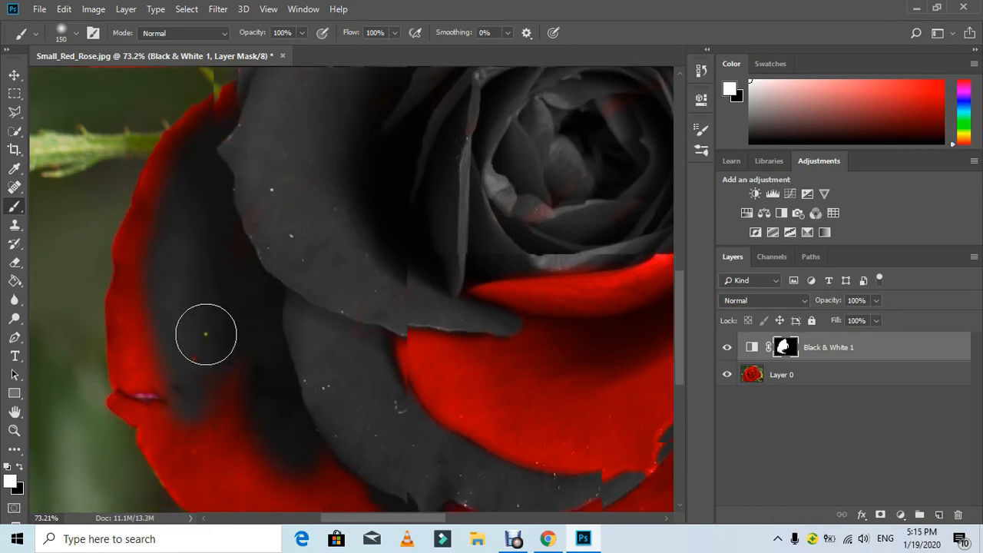
scroll(212, 369, "down", 8)
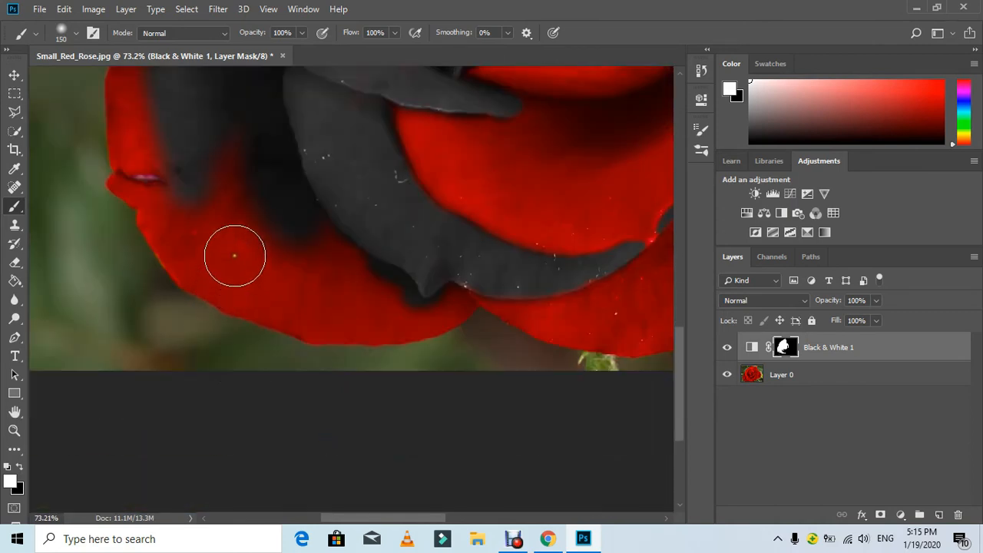
mouse_move(237, 253)
left_mouse_down()
mouse_move(219, 182)
mouse_move(233, 216)
mouse_move(225, 143)
mouse_move(244, 225)
mouse_move(254, 150)
mouse_move(267, 251)
mouse_move(289, 272)
mouse_move(318, 275)
mouse_move(316, 233)
mouse_move(340, 281)
mouse_move(364, 291)
mouse_move(314, 275)
mouse_move(394, 303)
mouse_move(260, 265)
mouse_move(195, 219)
mouse_move(167, 171)
mouse_move(164, 99)
left_mouse_up()
Step: Reduce the brush and paint the mask white along the lower outer edge of the outermost lower-left petal
scroll(171, 184, "up", 3)
scroll(174, 186, "up", 1)
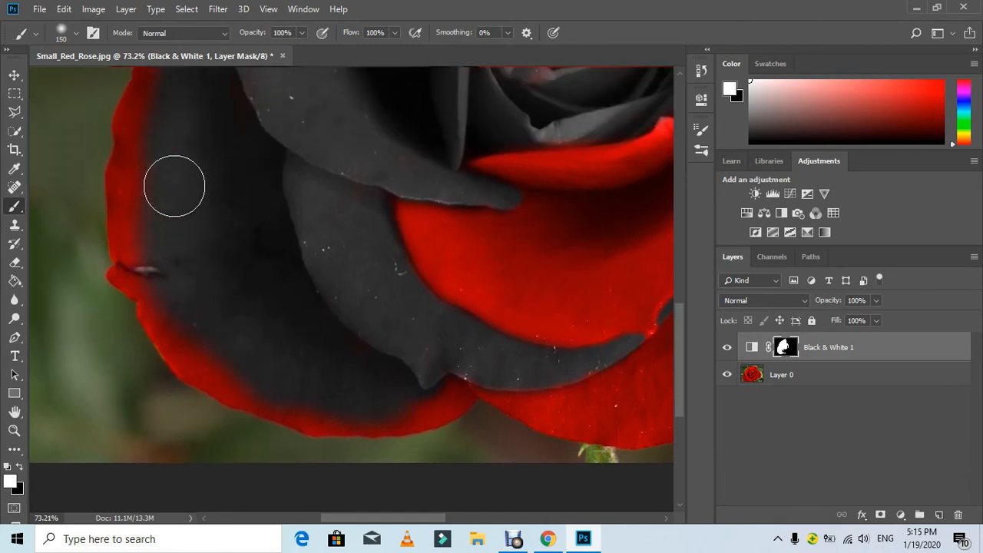
key("bracketleft")
key("bracketleft")
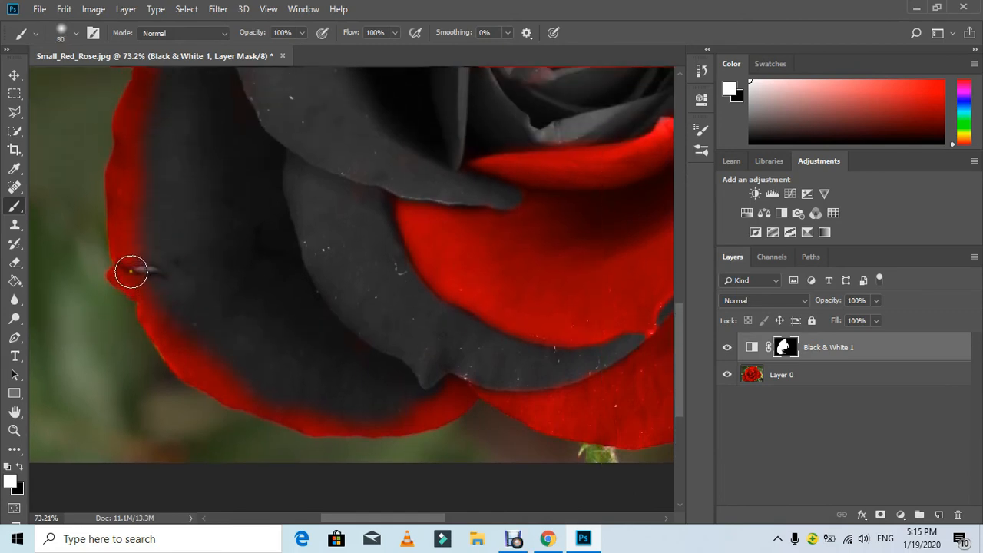
mouse_move(119, 274)
left_mouse_down()
mouse_move(138, 263)
mouse_move(145, 277)
mouse_move(125, 268)
mouse_move(134, 284)
mouse_move(121, 276)
mouse_move(154, 296)
mouse_move(169, 322)
mouse_move(149, 300)
mouse_move(154, 328)
mouse_move(200, 368)
mouse_move(254, 391)
mouse_move(184, 366)
mouse_move(175, 320)
mouse_move(250, 397)
mouse_move(215, 388)
mouse_move(306, 415)
mouse_move(430, 408)
mouse_move(456, 391)
mouse_move(463, 398)
mouse_move(434, 419)
mouse_move(315, 425)
mouse_move(423, 423)
mouse_move(321, 435)
left_mouse_up()
left_click_drag(262, 417, 326, 436)
Step: Paint the mask white up the outermost left petal's side with a 45 px brush and around its upper tip with 25 px
scroll(95, 300, "up", 5)
scroll(107, 287, "up", 3)
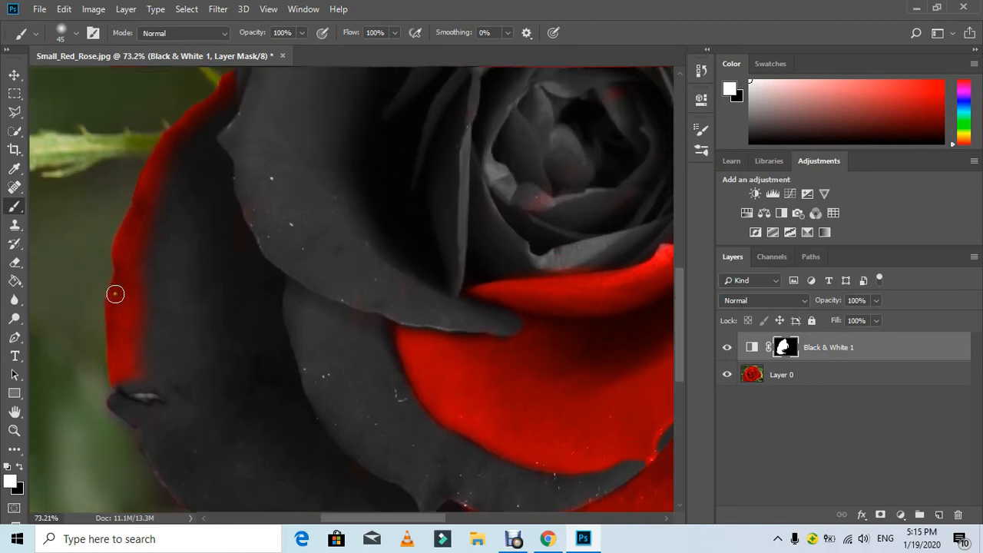
mouse_move(123, 391)
left_mouse_down()
mouse_move(130, 330)
mouse_move(136, 394)
mouse_move(148, 343)
mouse_move(137, 292)
mouse_move(137, 335)
mouse_move(156, 189)
mouse_move(190, 134)
mouse_move(233, 112)
mouse_move(237, 92)
mouse_move(212, 112)
left_mouse_up()
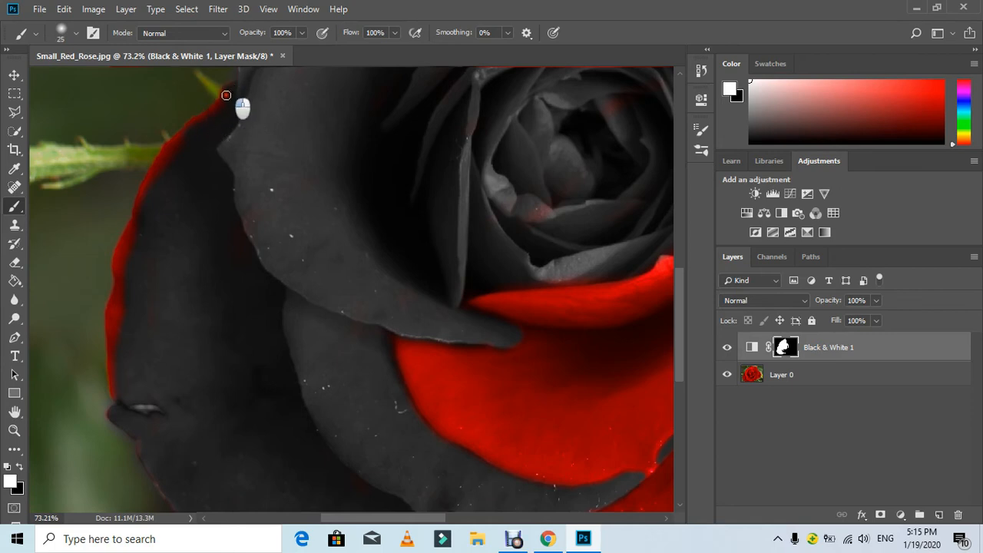
mouse_move(226, 95)
left_mouse_down()
mouse_move(218, 112)
mouse_move(192, 119)
mouse_move(209, 110)
left_mouse_up()
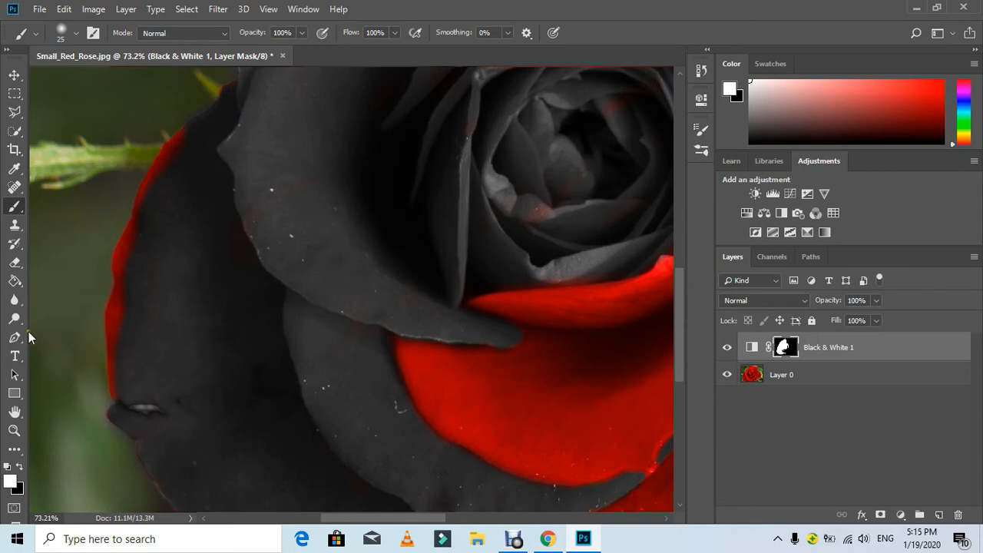
Step: Paint the mask black over the background by the outermost left petal's upper edge, and white along its remaining red rim, at 25 px
left_click(23, 465)
left_click_drag(186, 113, 200, 109)
left_click_drag(192, 106, 182, 114)
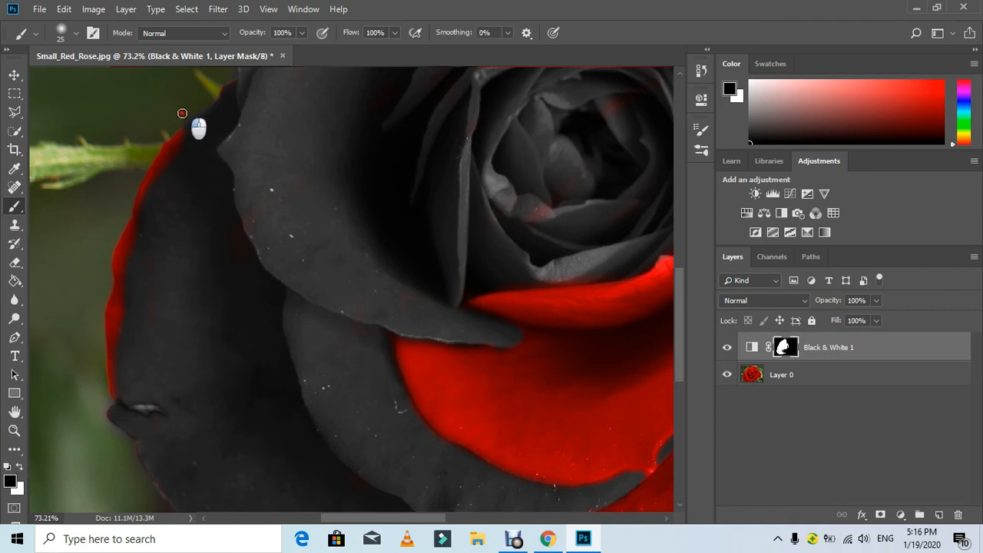
left_click(20, 467)
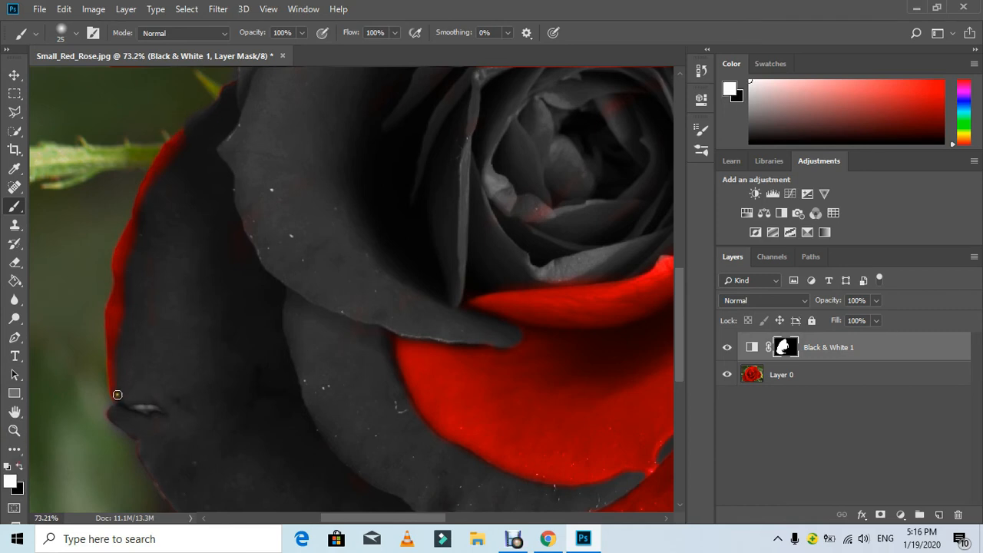
mouse_move(118, 395)
left_mouse_down()
mouse_move(115, 371)
mouse_move(115, 393)
mouse_move(109, 314)
mouse_move(109, 323)
mouse_move(122, 308)
mouse_move(125, 331)
mouse_move(116, 294)
mouse_move(111, 304)
mouse_move(136, 230)
mouse_move(121, 262)
mouse_move(117, 255)
mouse_move(143, 189)
mouse_move(187, 131)
mouse_move(142, 175)
left_mouse_up()
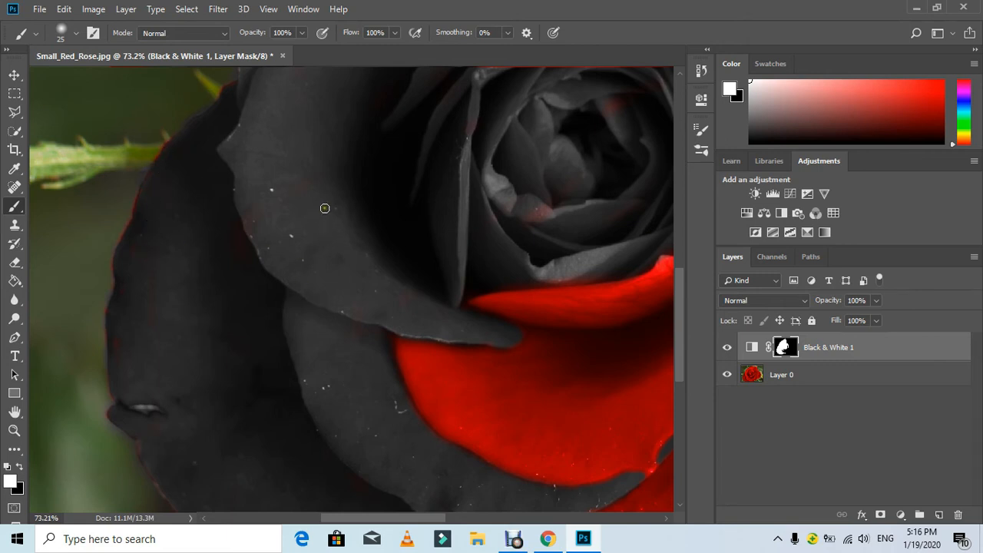
Step: Fit the whole image in view and hide the Black & White adjustment layer to compare with the original rose
key("ctrl+0")
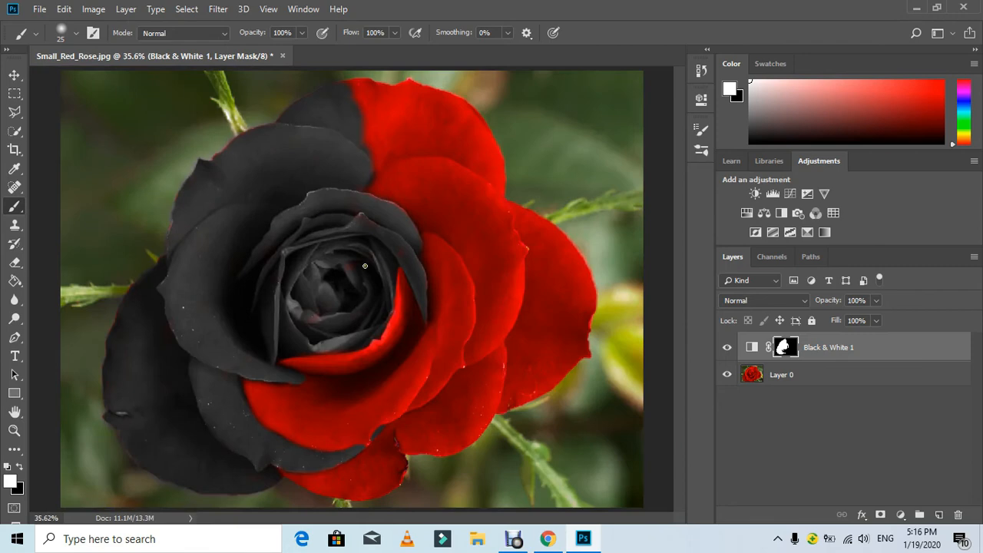
left_click(728, 350)
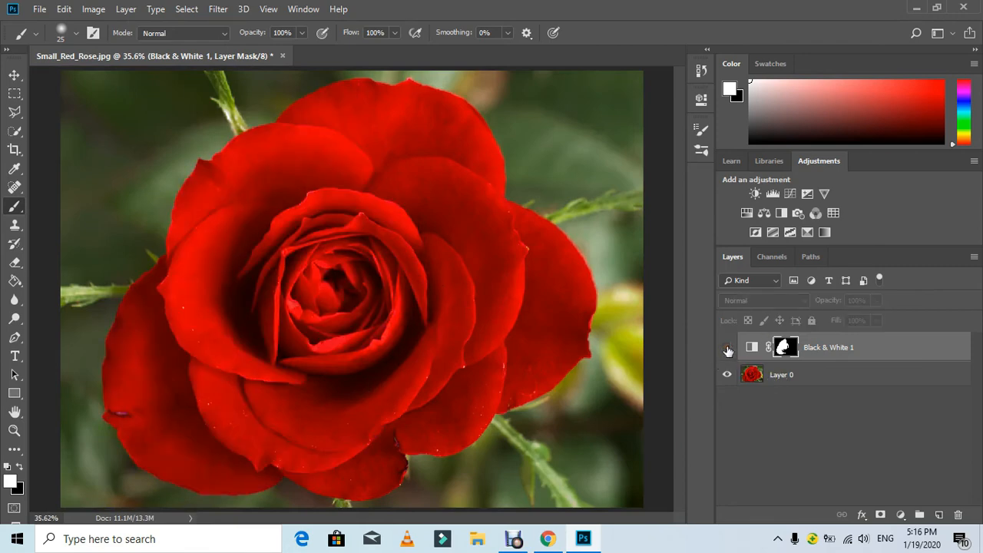
Step: Show the Black & White layer again and paint its mask white over the upper part of the narrow petal right of the center, using a 40 px brush
left_click(727, 350)
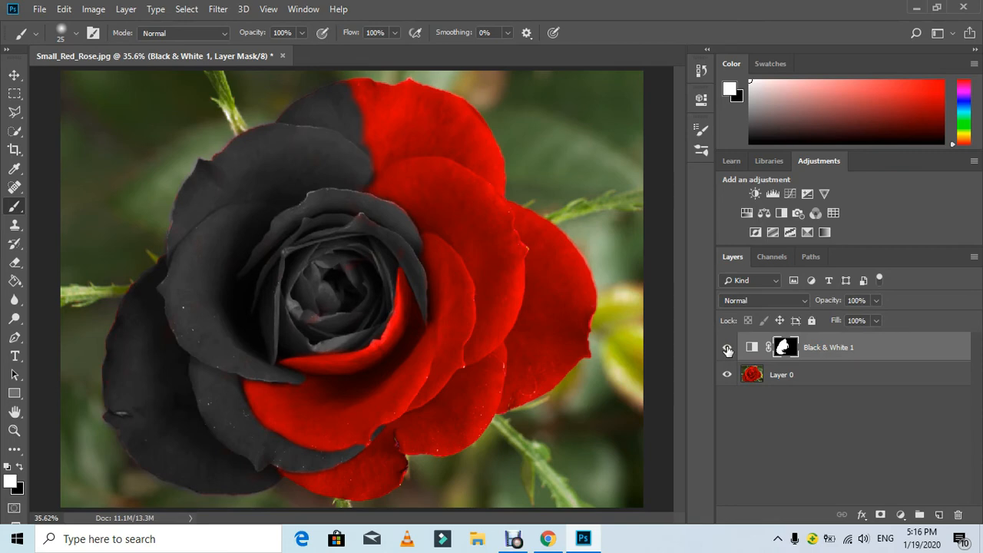
left_click(14, 431)
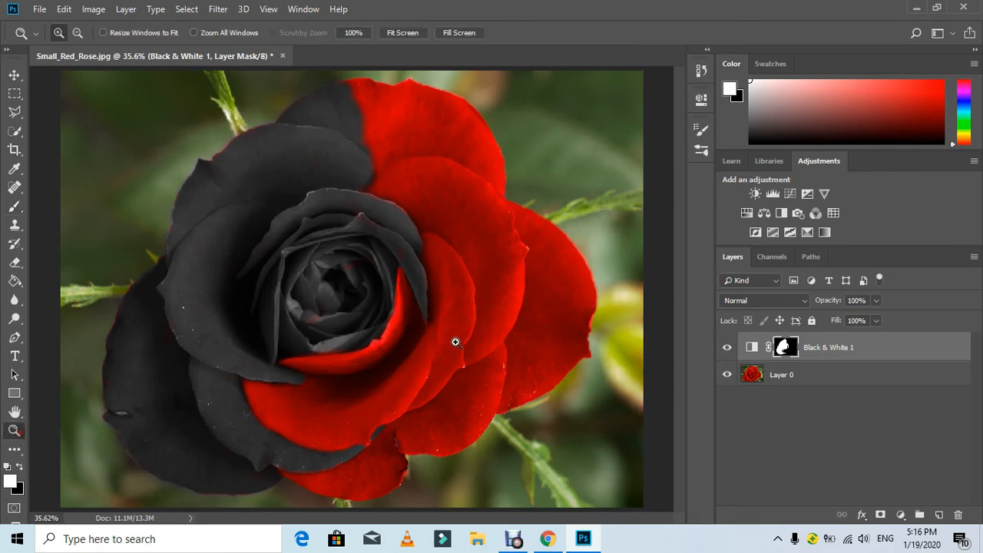
left_click(457, 340)
left_click(450, 339)
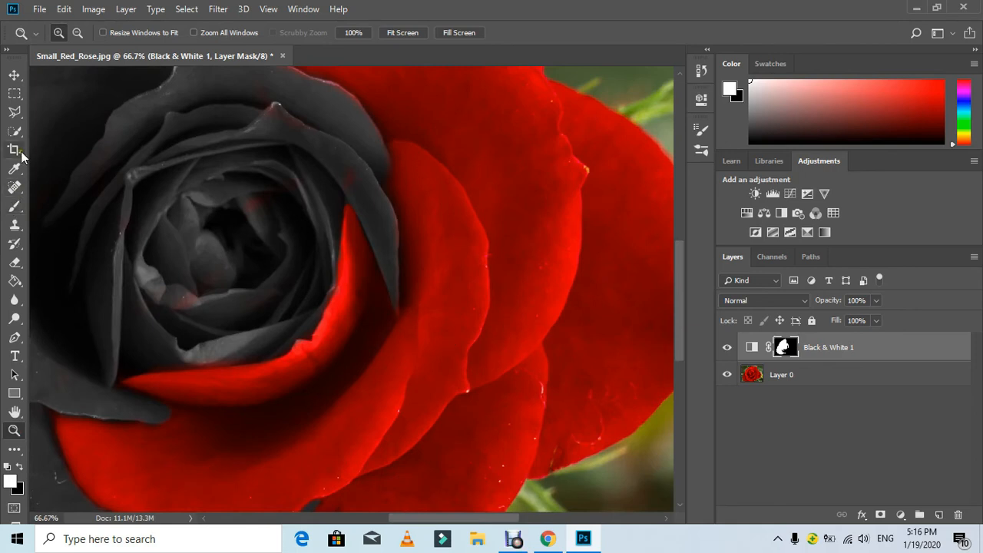
left_click(14, 206)
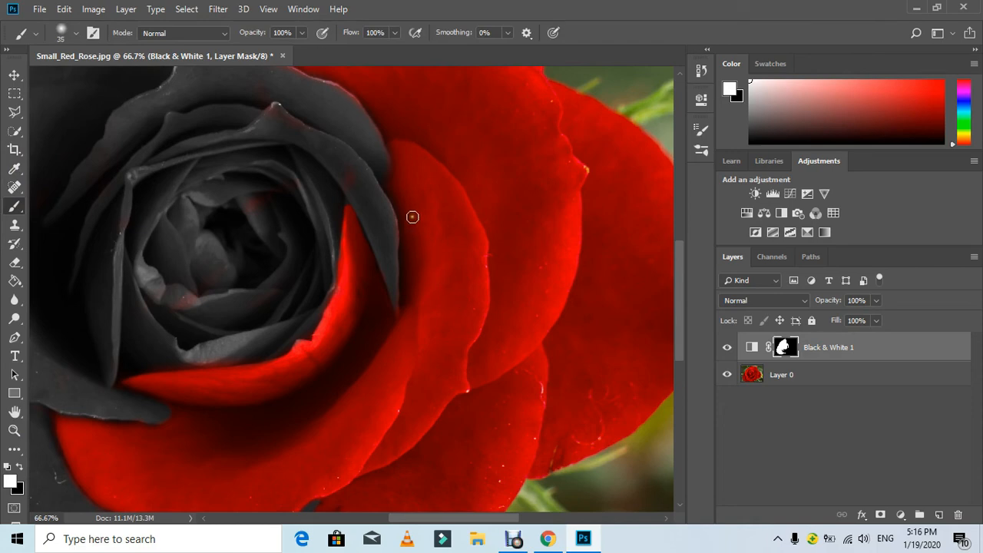
mouse_move(410, 193)
left_mouse_down()
mouse_move(396, 146)
mouse_move(430, 164)
mouse_move(436, 173)
mouse_move(408, 195)
mouse_move(414, 186)
mouse_move(419, 261)
mouse_move(402, 215)
mouse_move(420, 291)
mouse_move(406, 264)
mouse_move(432, 301)
mouse_move(441, 288)
mouse_move(435, 201)
mouse_move(420, 200)
mouse_move(412, 167)
mouse_move(409, 208)
mouse_move(431, 196)
mouse_move(443, 213)
mouse_move(437, 181)
mouse_move(444, 188)
mouse_move(415, 156)
mouse_move(437, 174)
left_mouse_up()
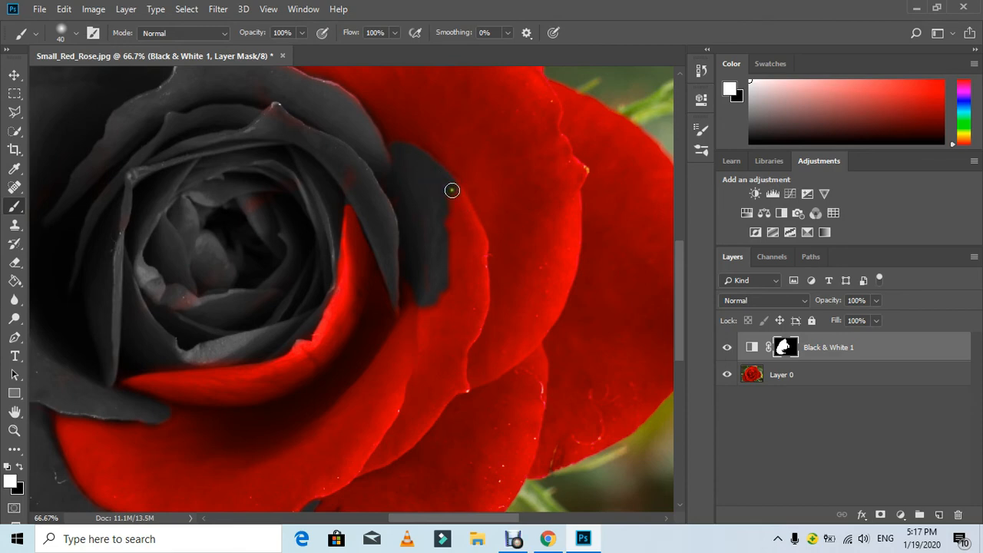
mouse_move(452, 189)
left_mouse_down()
mouse_move(479, 252)
mouse_move(463, 208)
left_mouse_up()
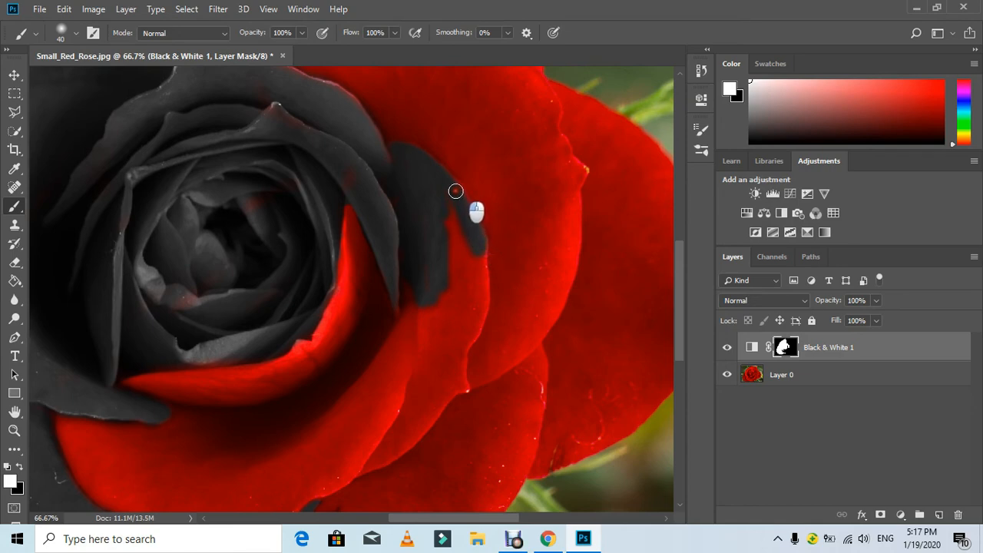
Step: Paint the mask white down the middle section of the narrow right petal out to its outer edge at 40 px
scroll(434, 288, "down", 5)
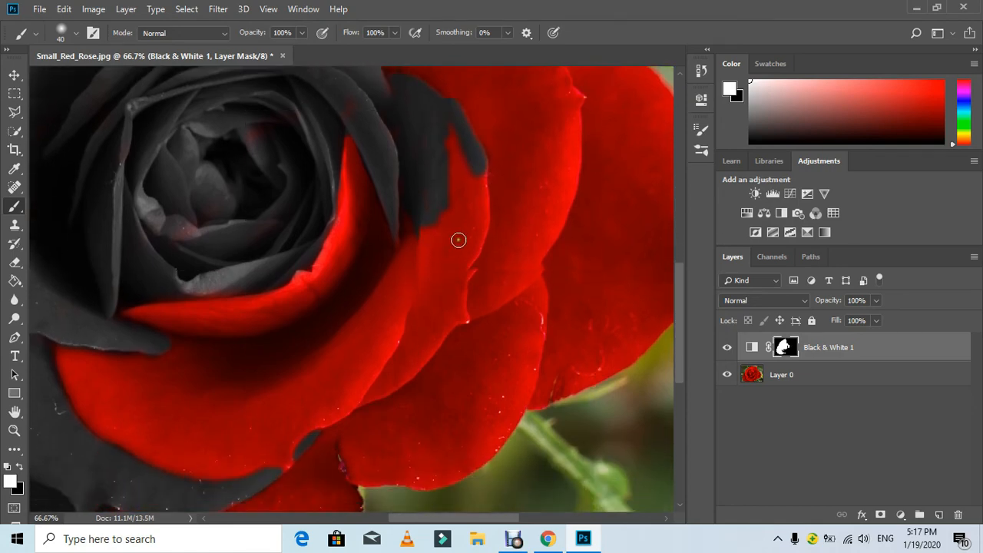
scroll(449, 158, "down", 4)
mouse_move(451, 196)
left_mouse_down()
mouse_move(461, 136)
mouse_move(446, 134)
left_mouse_up()
scroll(445, 144, "up", 2)
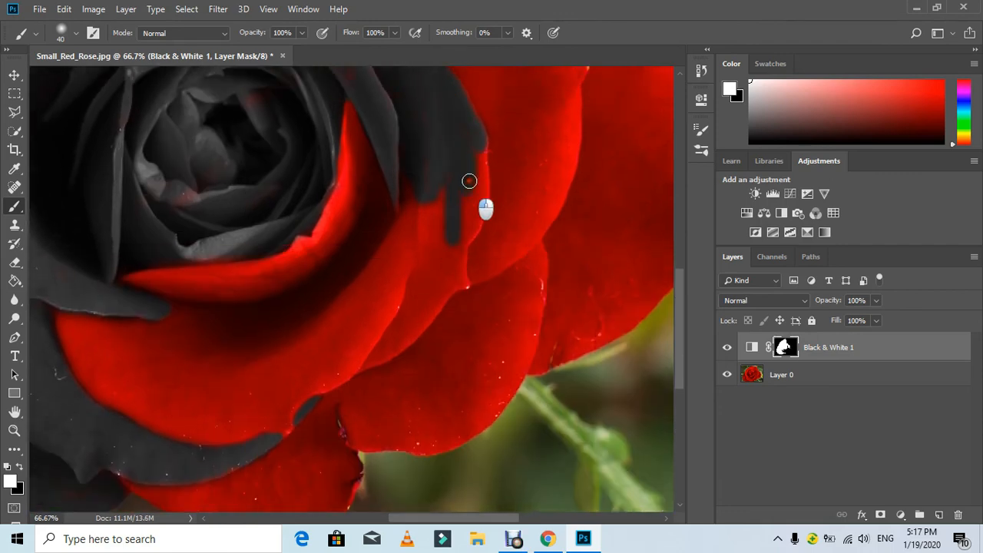
mouse_move(474, 147)
left_mouse_down()
mouse_move(479, 172)
mouse_move(480, 142)
mouse_move(478, 187)
mouse_move(461, 238)
mouse_move(469, 187)
mouse_move(445, 209)
mouse_move(436, 239)
mouse_move(426, 204)
left_mouse_up()
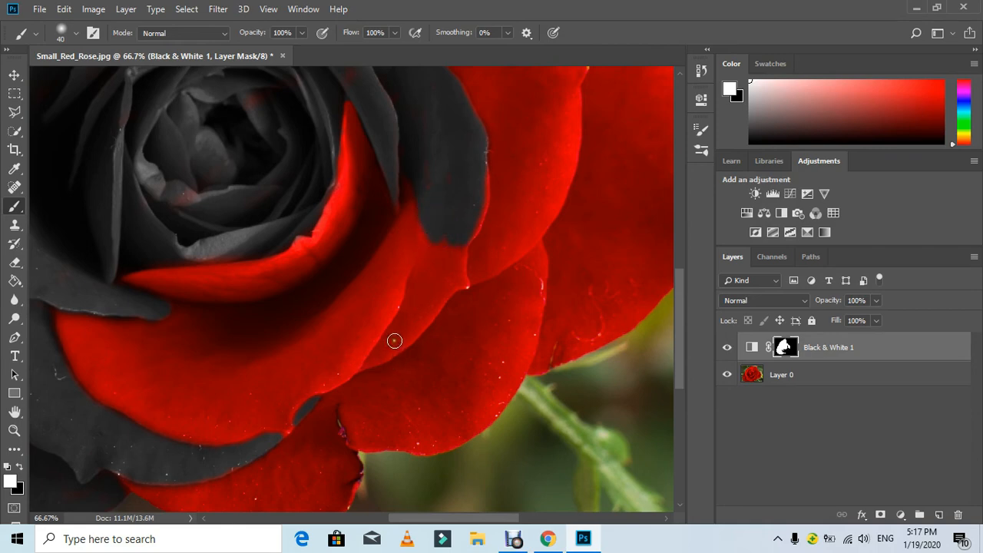
Step: Paint the mask white over the tapering lower part of the narrow right petal with the 40 px brush
mouse_move(394, 340)
left_mouse_down()
mouse_move(432, 285)
mouse_move(422, 318)
mouse_move(460, 250)
mouse_move(452, 278)
mouse_move(450, 240)
mouse_move(434, 265)
mouse_move(427, 219)
left_mouse_up()
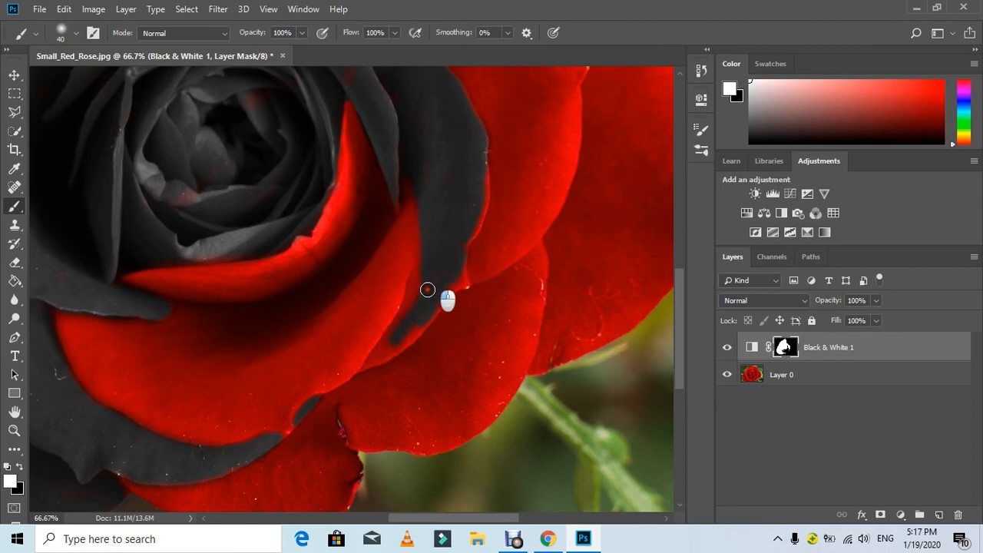
mouse_move(427, 290)
left_mouse_down()
mouse_move(433, 252)
mouse_move(416, 317)
mouse_move(419, 295)
mouse_move(424, 307)
mouse_move(451, 278)
mouse_move(398, 335)
mouse_move(414, 295)
left_mouse_up()
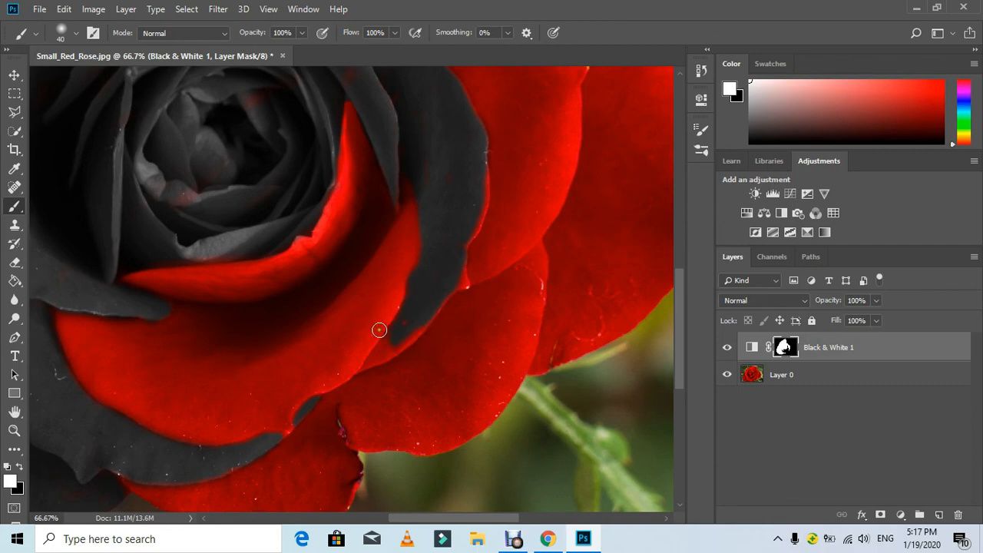
scroll(376, 307, "down", 1)
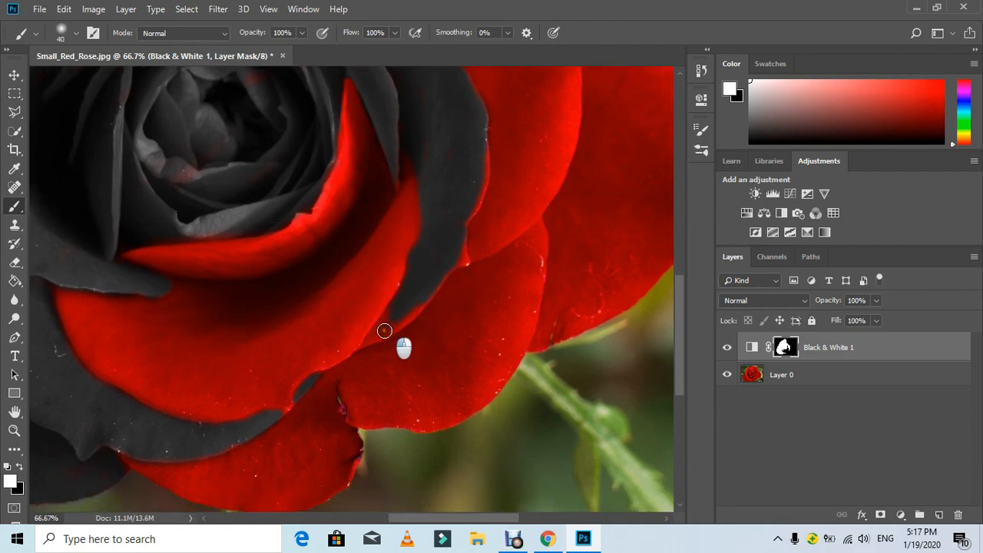
mouse_move(384, 331)
left_mouse_down()
mouse_move(420, 303)
mouse_move(440, 245)
left_mouse_up()
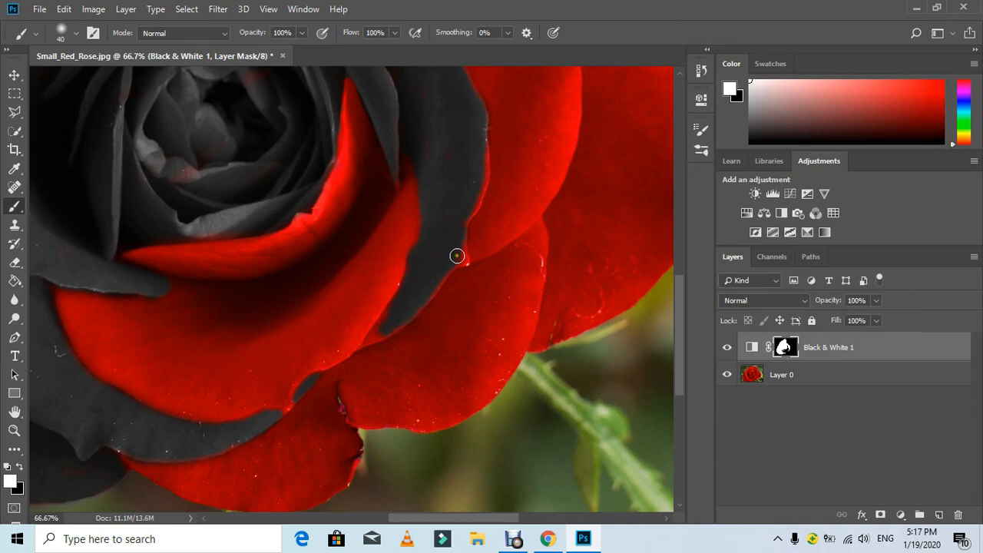
Step: Paint the mask white along the narrow right petal's pointed corner and remaining red outer edges with a 30 px brush
left_click_drag(463, 258, 459, 265)
scroll(452, 241, "up", 1)
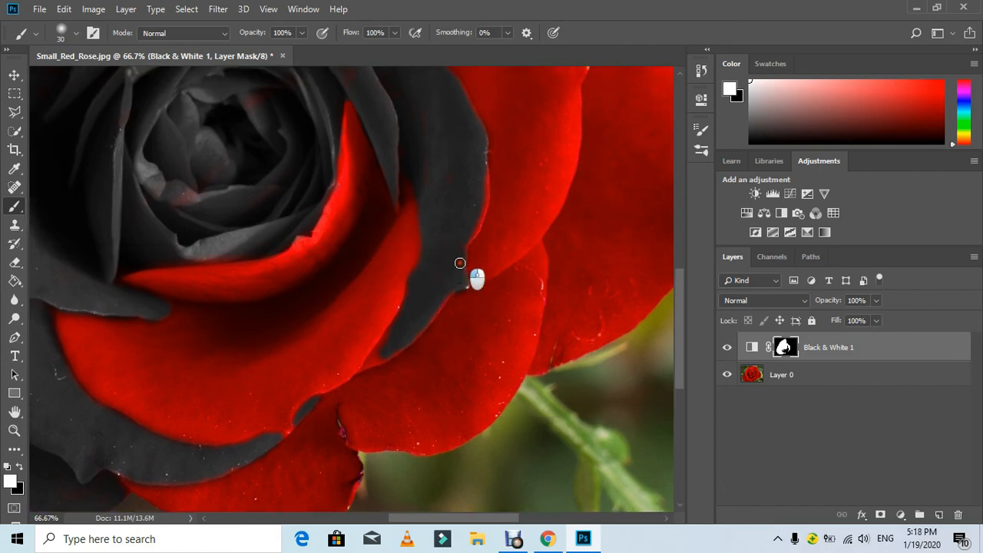
mouse_move(478, 206)
left_mouse_down()
mouse_move(479, 222)
mouse_move(481, 147)
left_mouse_up()
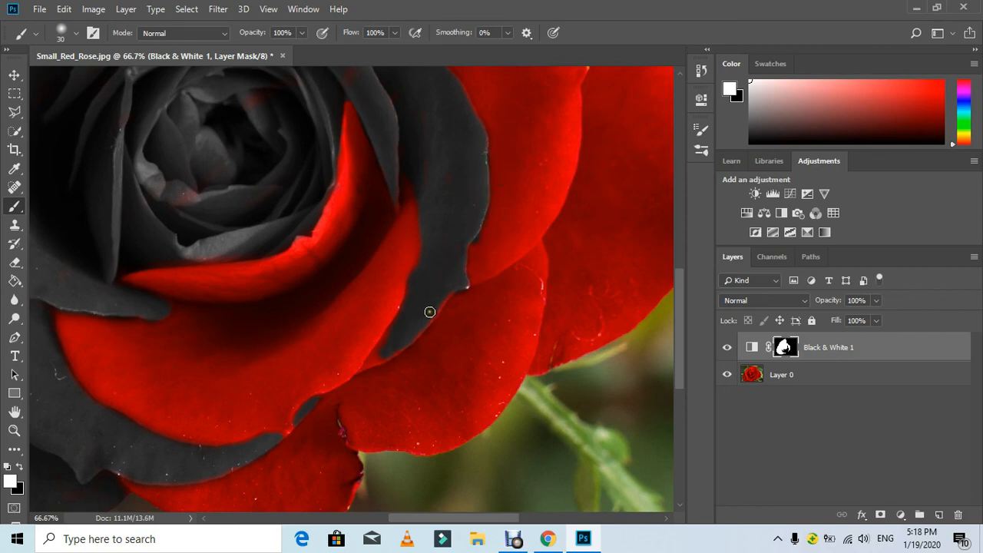
mouse_move(448, 292)
left_mouse_down()
mouse_move(374, 354)
mouse_move(392, 330)
mouse_move(366, 367)
mouse_move(421, 326)
left_mouse_up()
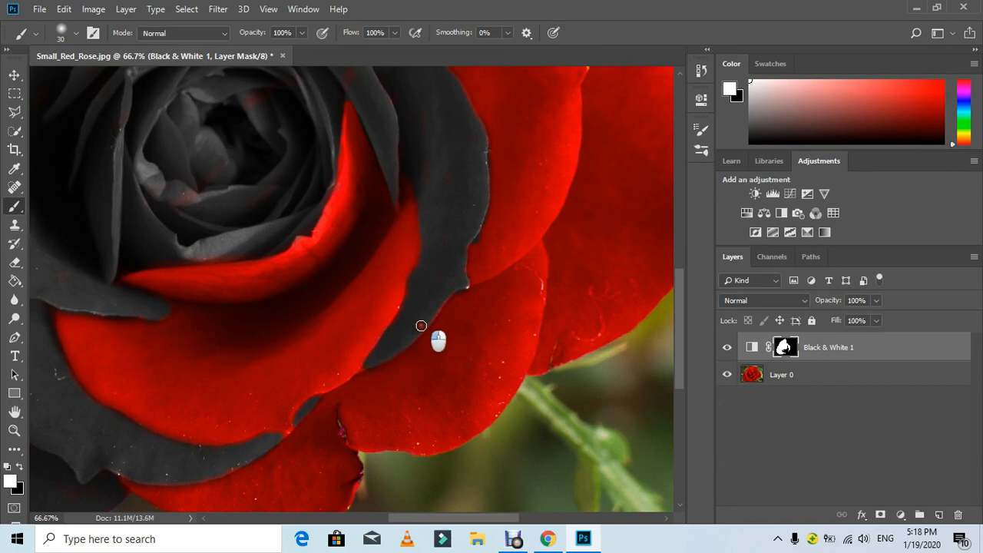
scroll(361, 375, "up", 1)
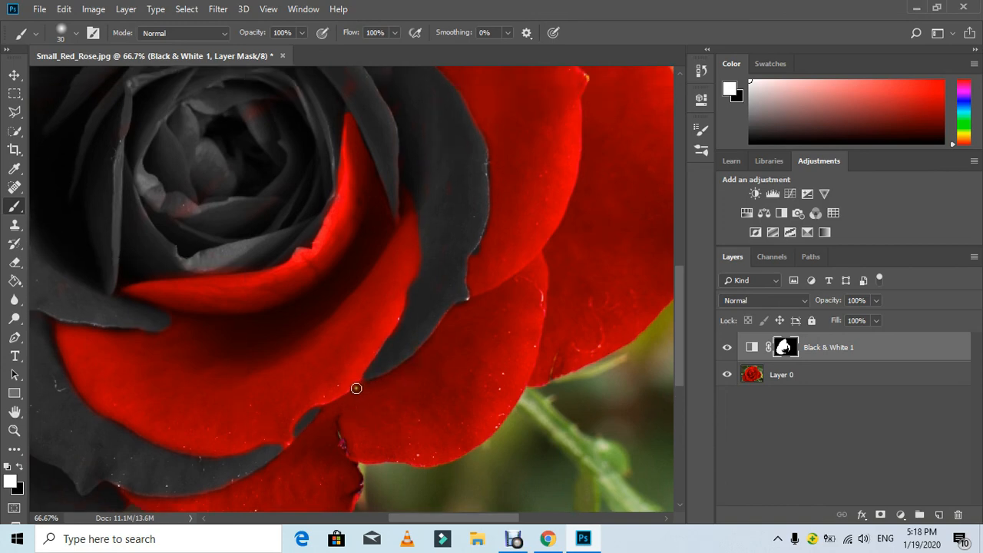
Step: Reduce the brush to 10 px and paint the mask white into the narrow right petal's thin lower tip
scroll(339, 411, "up", 5)
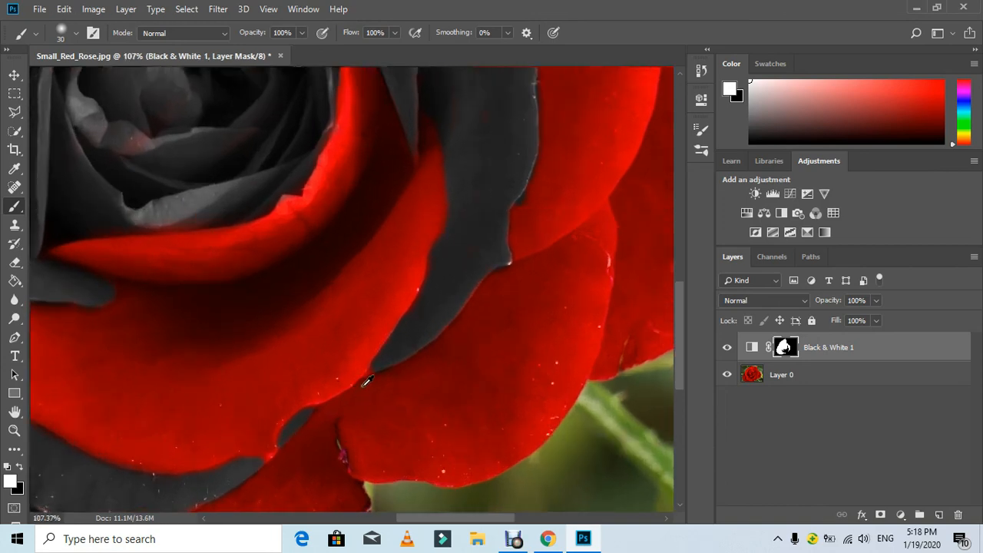
scroll(374, 378, "up", 2)
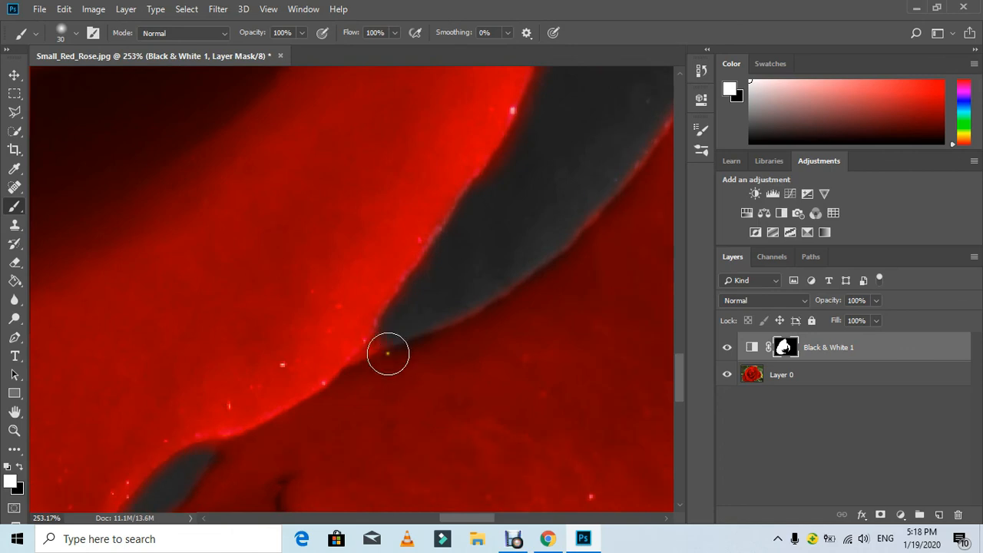
key("bracketleft")
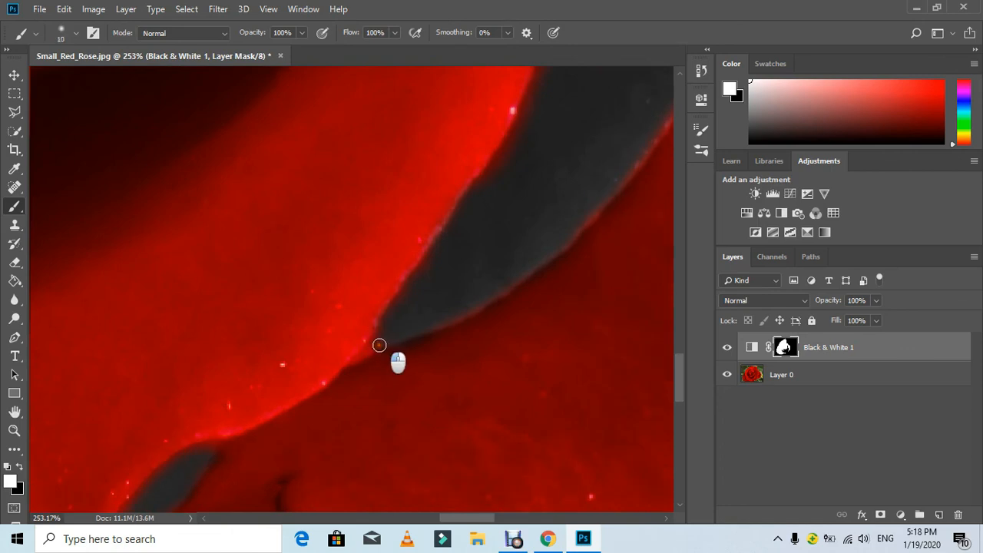
mouse_move(379, 345)
left_mouse_down()
mouse_move(371, 351)
mouse_move(395, 338)
mouse_move(357, 363)
mouse_move(393, 329)
left_mouse_up()
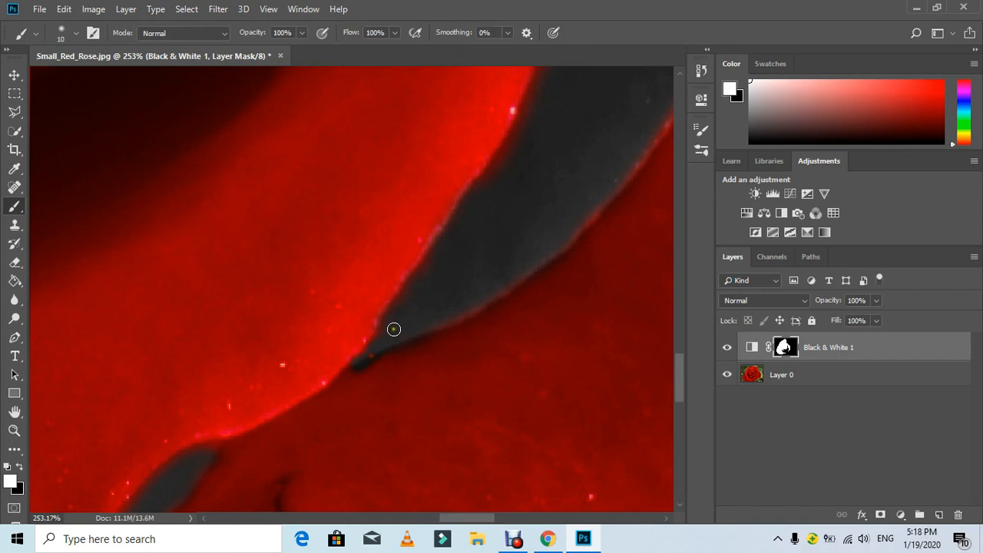
Step: Paint the mask black at 10 px around the petal's pointed corner and the notch above it to restore the red of the neighboring petals
left_click(18, 466)
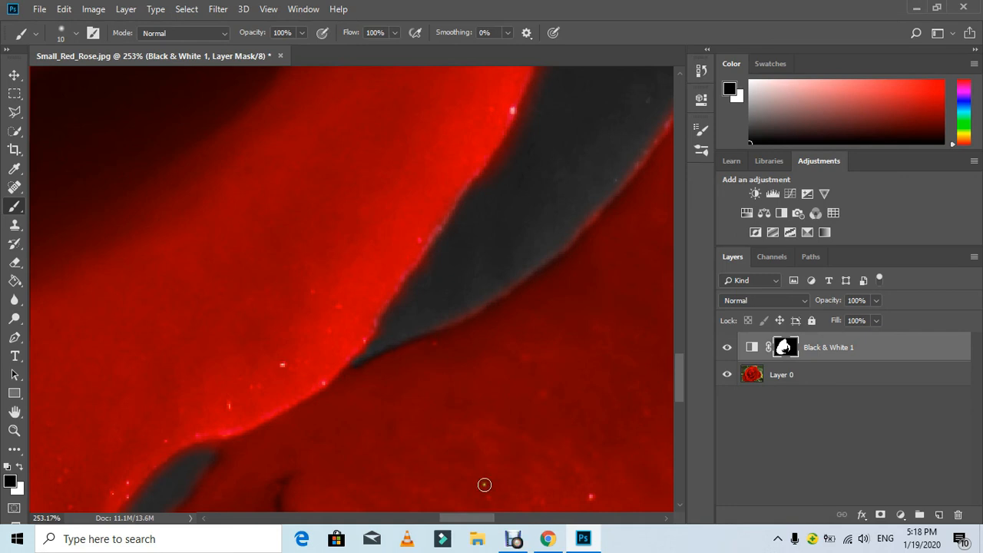
left_click_drag(476, 522, 508, 519)
scroll(568, 373, "up", 5)
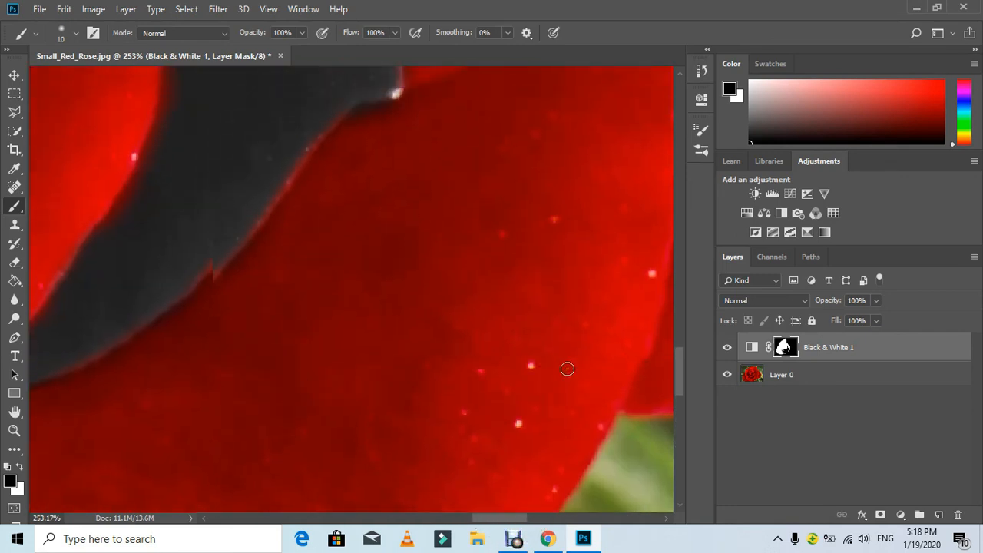
scroll(398, 192, "up", 5)
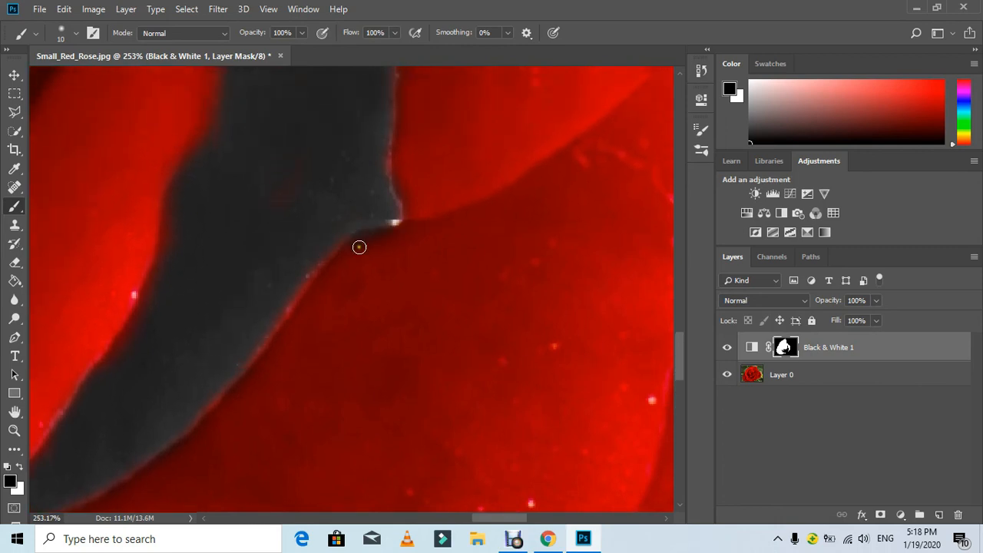
scroll(358, 264, "up", 2)
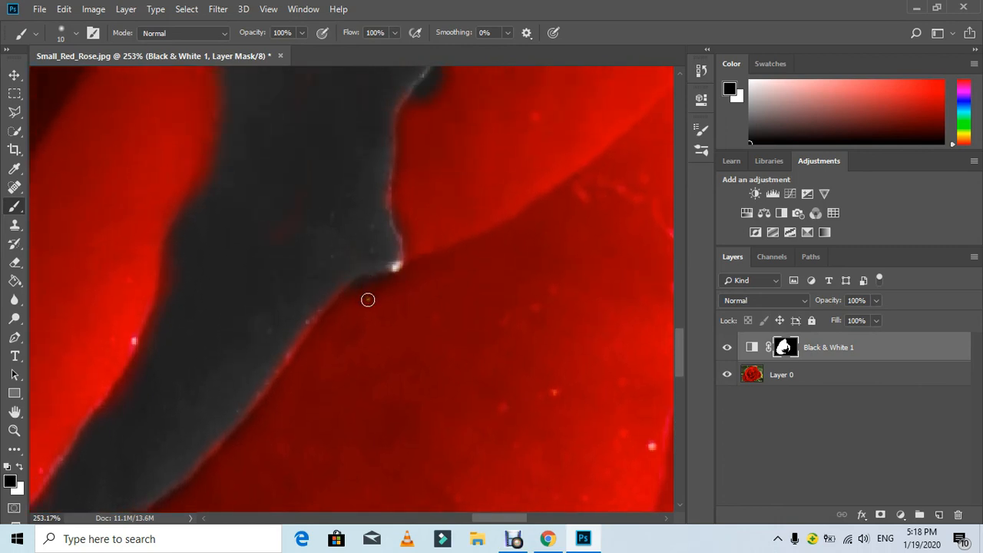
left_click_drag(363, 291, 382, 285)
scroll(453, 234, "up", 4)
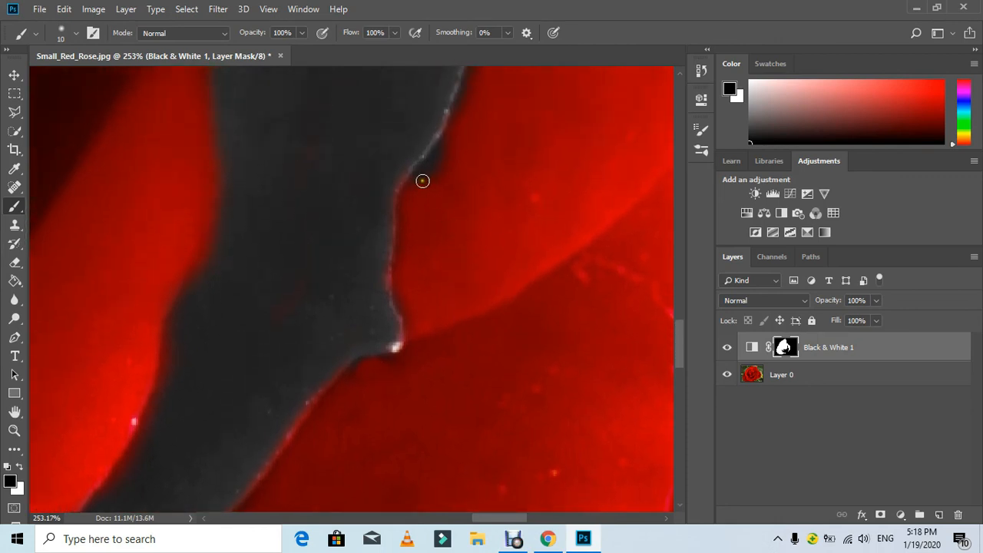
mouse_move(422, 180)
left_mouse_down()
mouse_move(445, 147)
mouse_move(427, 183)
mouse_move(462, 154)
mouse_move(440, 191)
mouse_move(462, 151)
mouse_move(438, 184)
mouse_move(413, 191)
mouse_move(455, 131)
mouse_move(407, 207)
mouse_move(407, 192)
mouse_move(406, 206)
mouse_move(450, 173)
mouse_move(419, 262)
mouse_move(409, 207)
mouse_move(405, 232)
mouse_move(402, 272)
mouse_move(433, 354)
left_mouse_up()
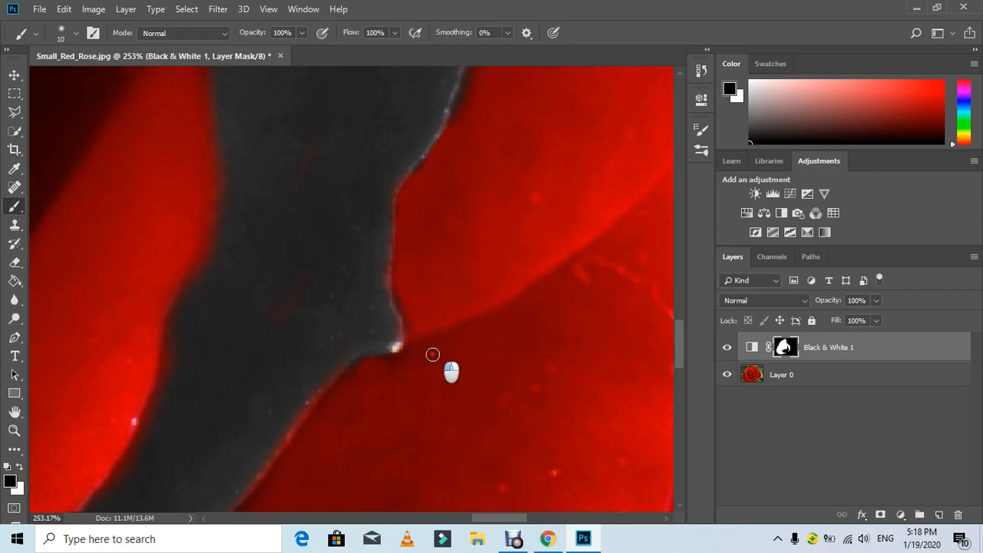
Step: Paint the mask black at 10 px just outside the narrow right petal's curved outer edge, working upward
scroll(432, 354, "up", 5)
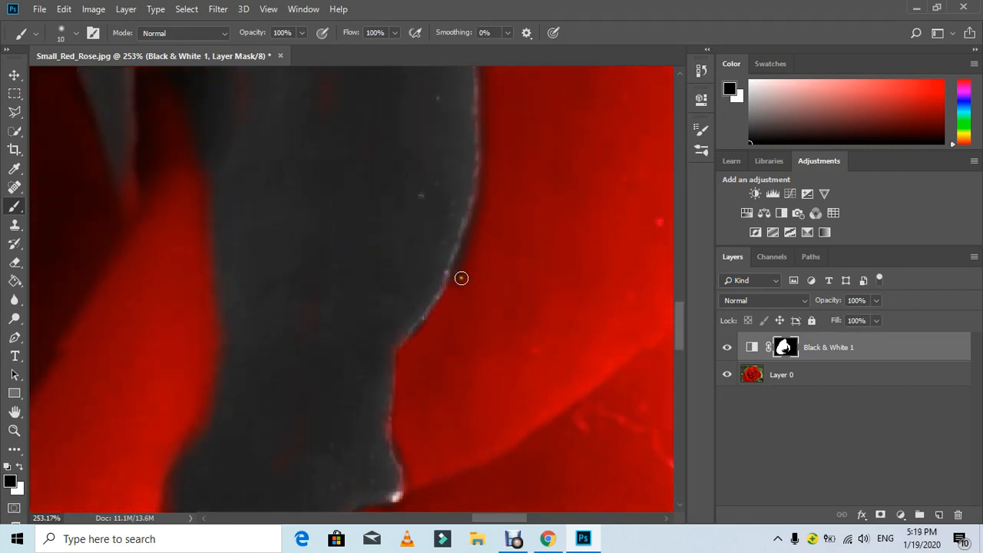
scroll(460, 278, "up", 3)
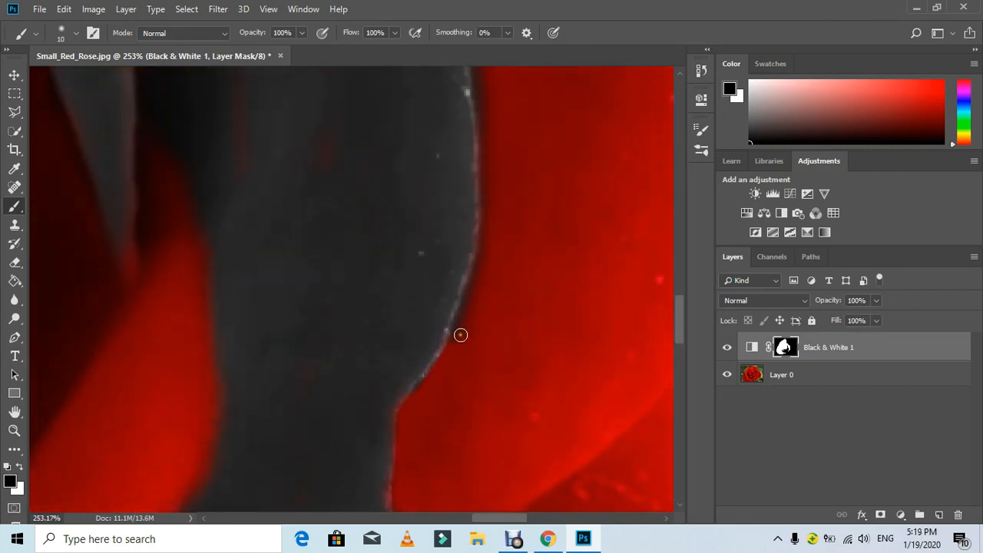
mouse_move(459, 343)
left_mouse_down()
mouse_move(495, 221)
mouse_move(487, 235)
left_mouse_up()
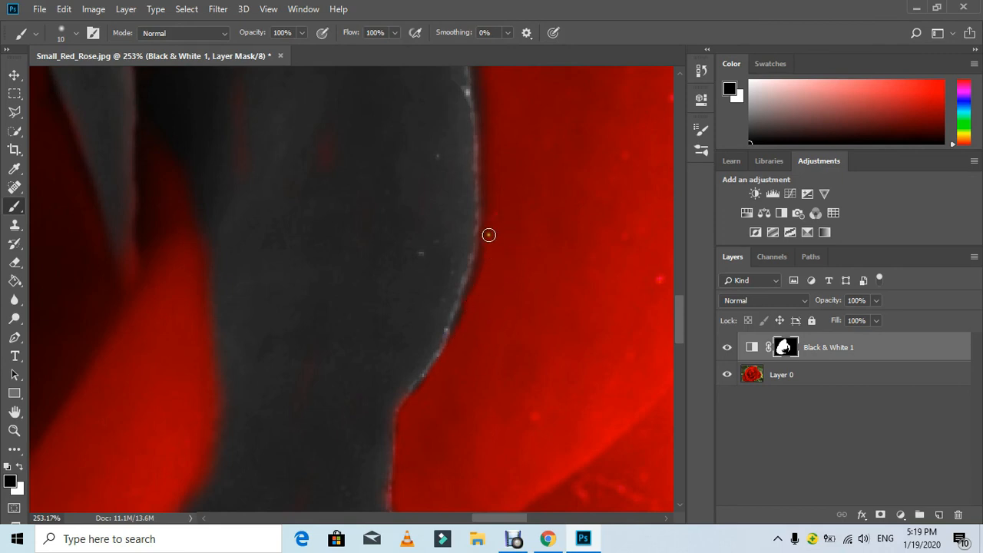
scroll(488, 246, "up", 3)
scroll(489, 247, "up", 4)
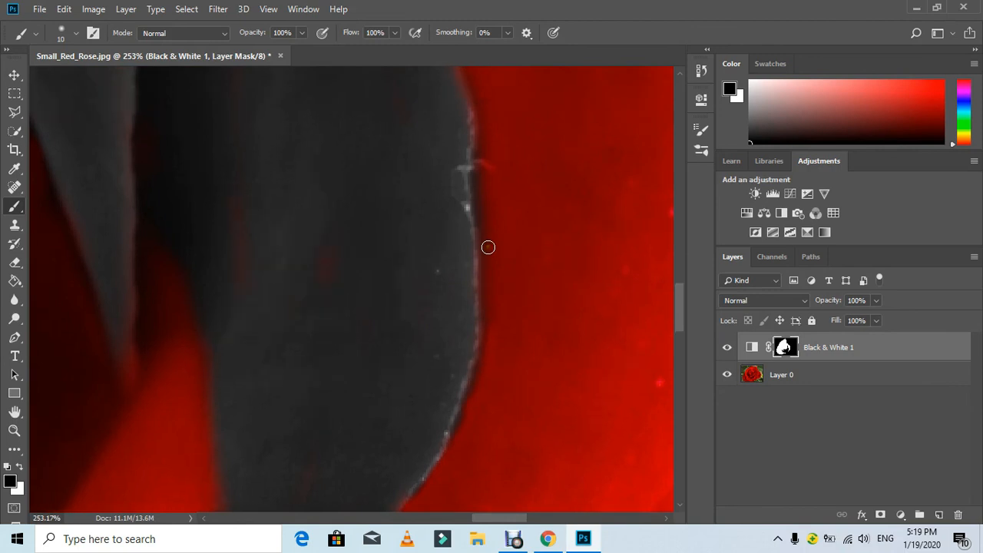
scroll(489, 247, "up", 8)
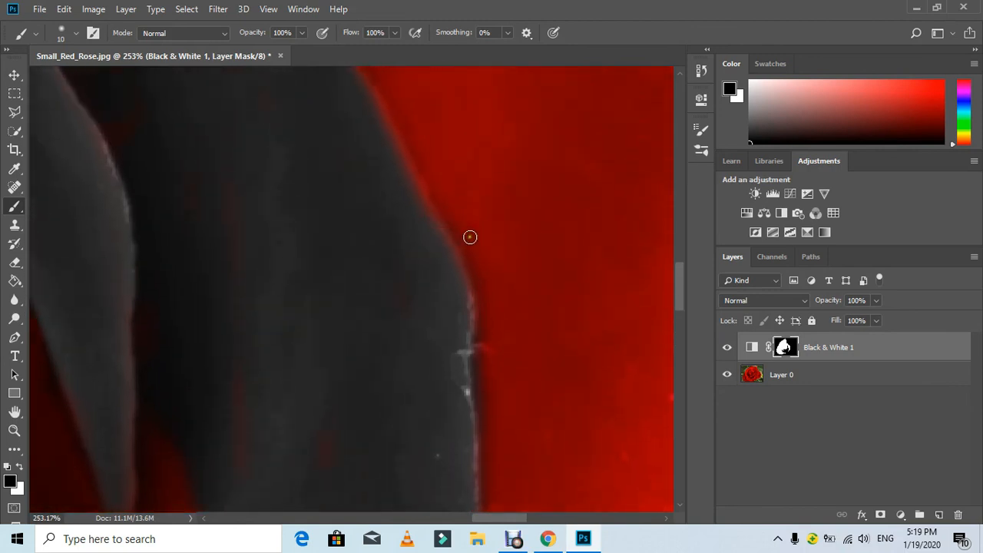
scroll(469, 235, "up", 4)
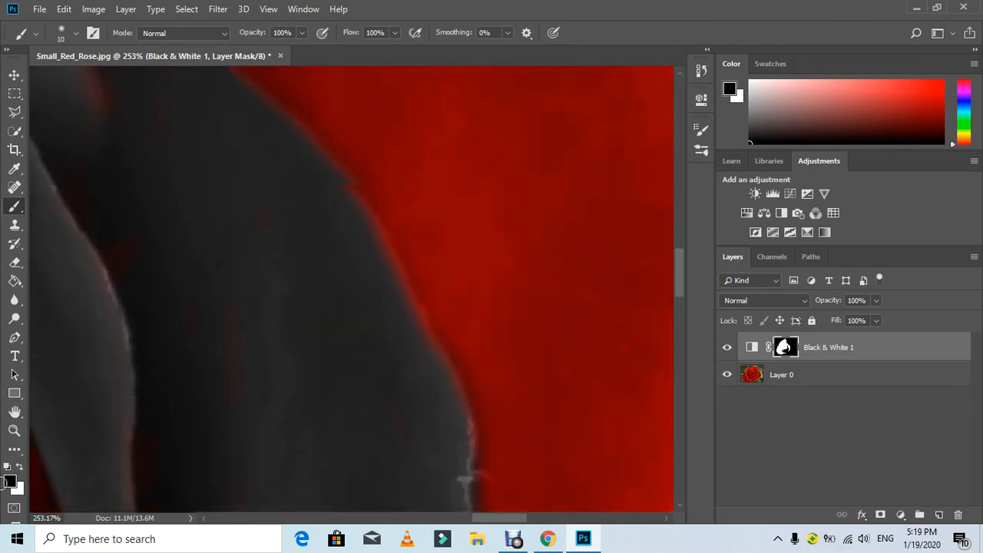
Step: Paint the mask white at 10 px along the narrow right petal's upper rim, fit the image in view and switch to the Move tool
left_click(21, 467)
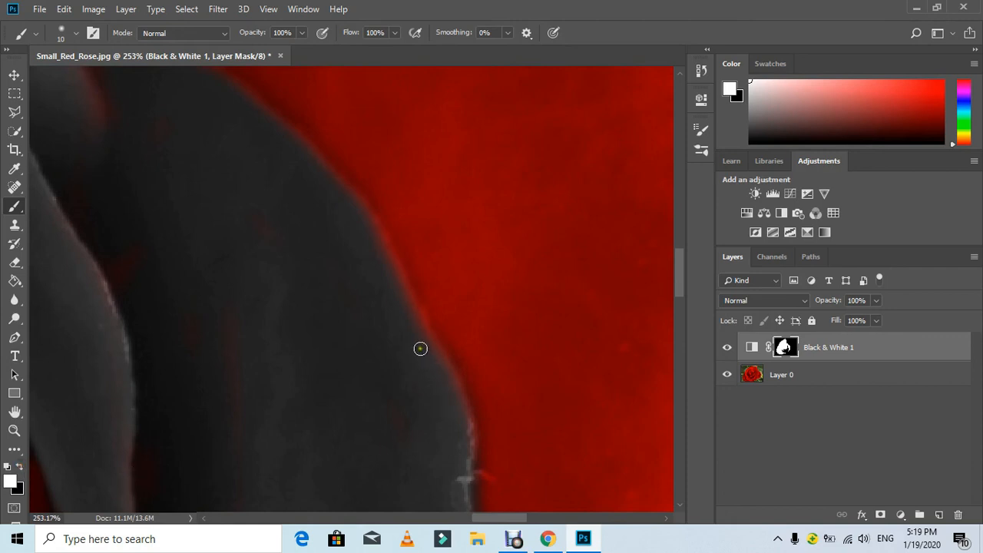
left_click_drag(437, 354, 369, 218)
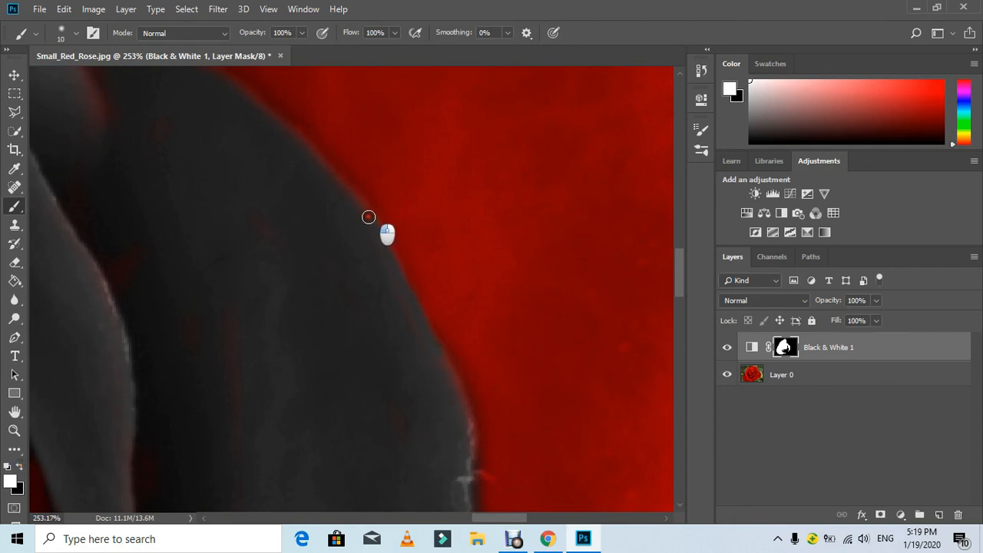
scroll(301, 225, "up", 5)
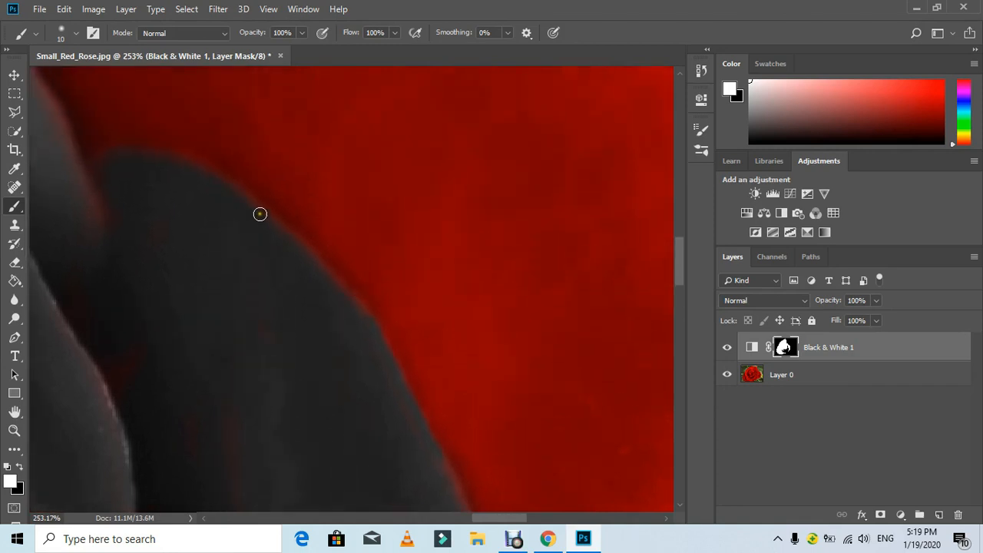
mouse_move(368, 328)
left_mouse_down()
mouse_move(280, 238)
mouse_move(232, 206)
left_mouse_up()
mouse_move(115, 228)
left_mouse_down()
mouse_move(87, 201)
mouse_move(99, 231)
mouse_move(97, 205)
mouse_move(106, 239)
left_mouse_up()
key("ctrl+0")
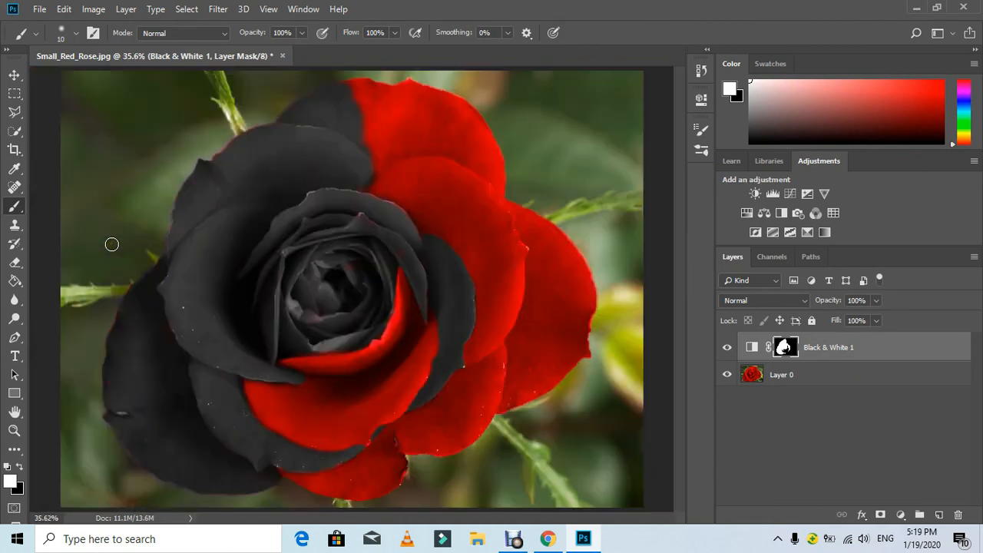
left_click(15, 76)
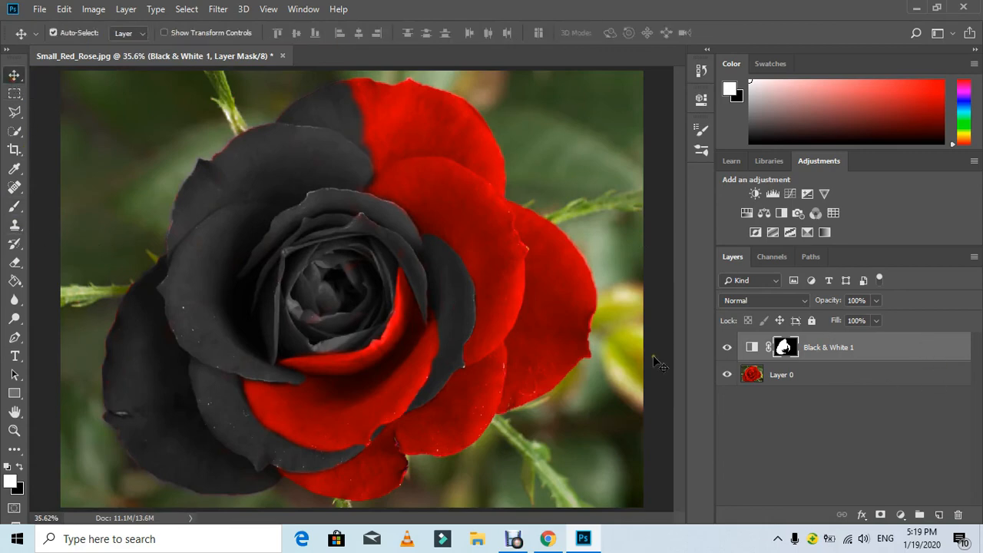